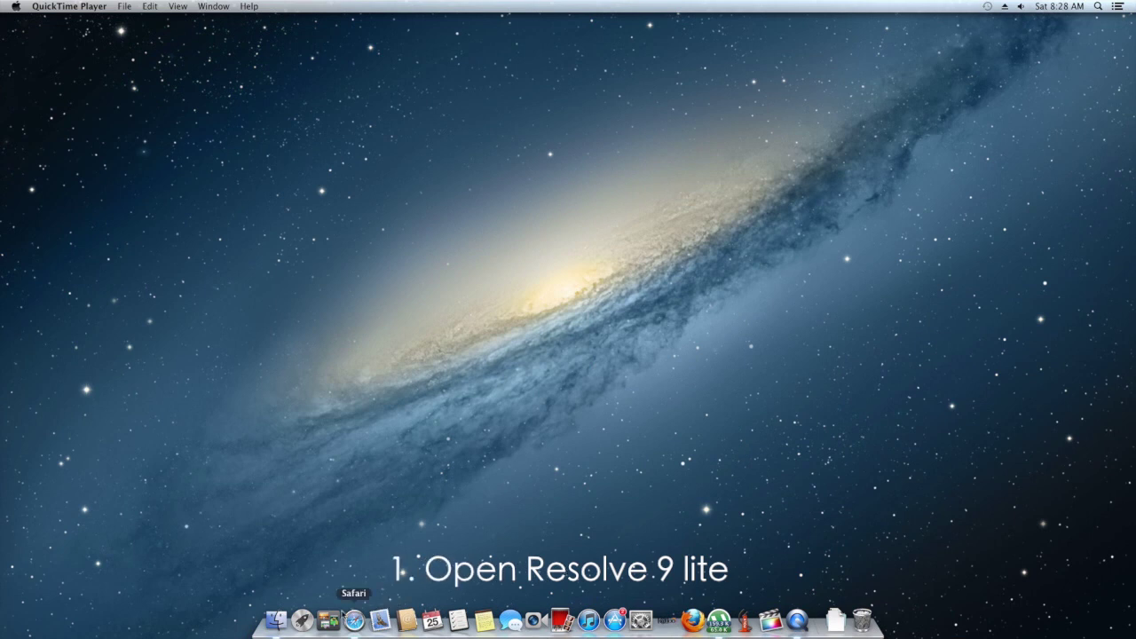
- Launch DaVinci Resolve from Launchpad in the Dock
{"action": "left_click", "coordinate": [303, 621]}
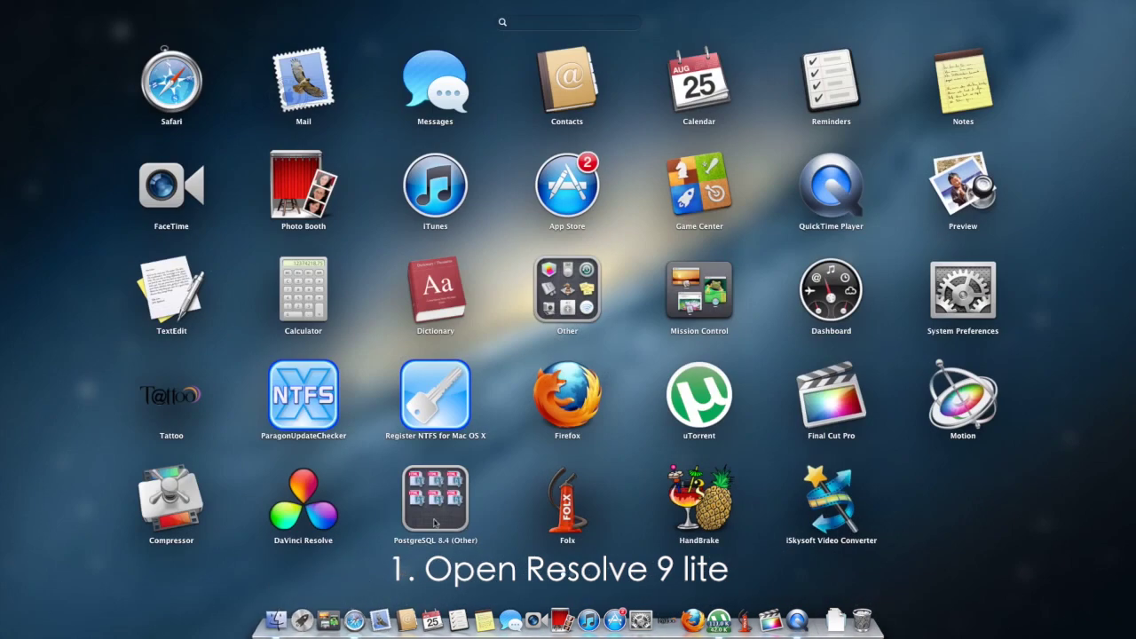
{"action": "left_click", "coordinate": [302, 510]}
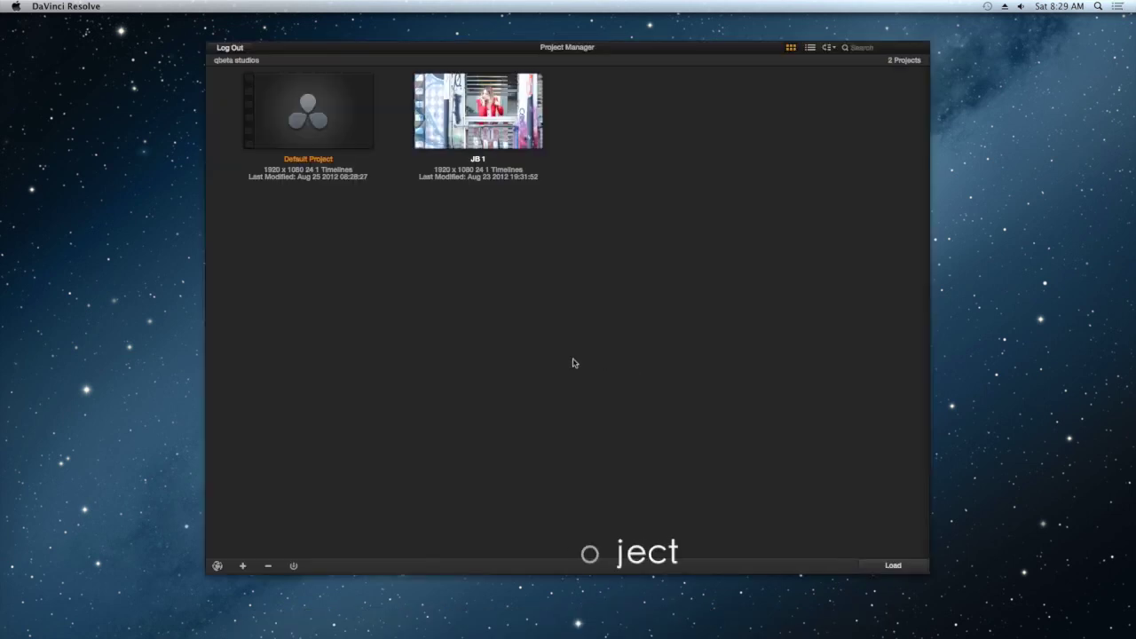
- Add a new project titled 'RAW FCPX Workflow' in the Project Manager
{"action": "left_click", "coordinate": [241, 566]}
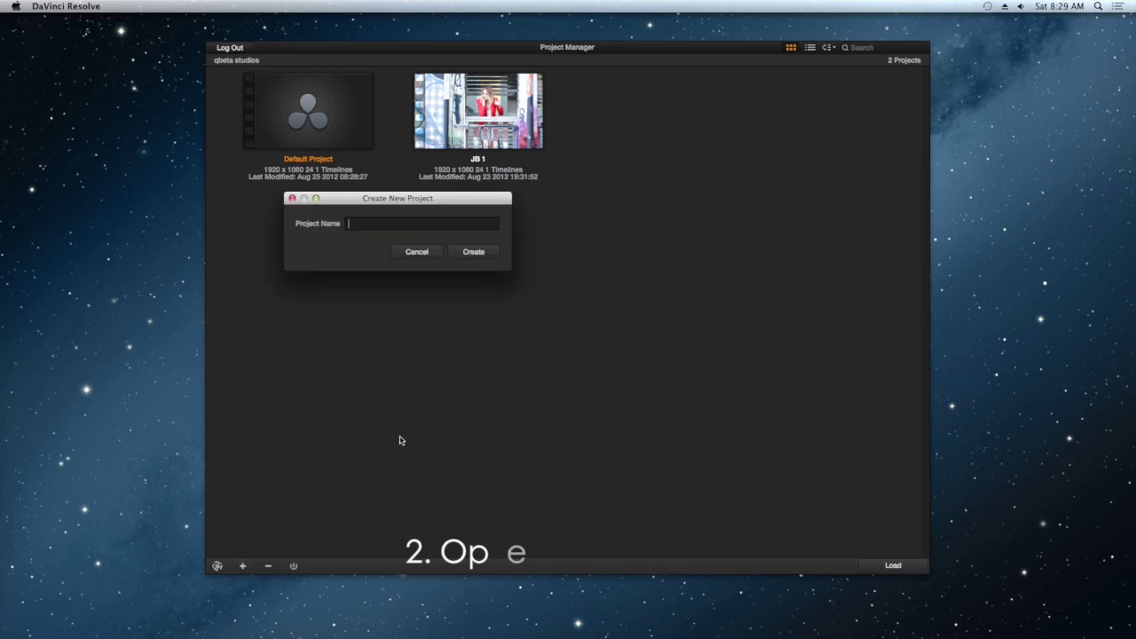
{"action": "type", "text": "T"}
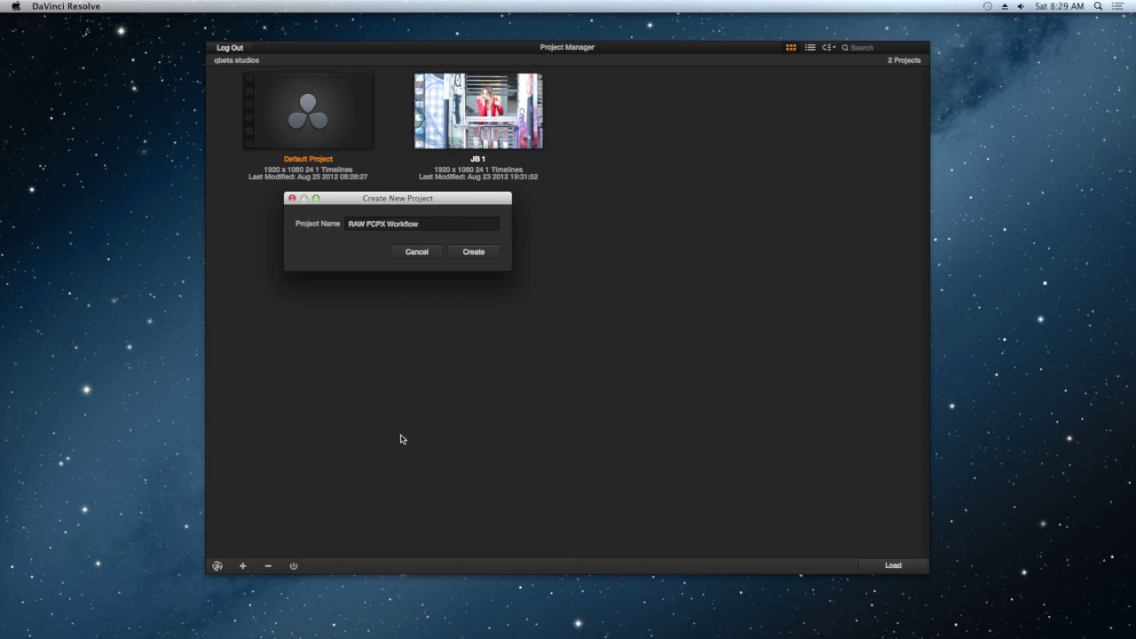
{"action": "left_click", "coordinate": [486, 254]}
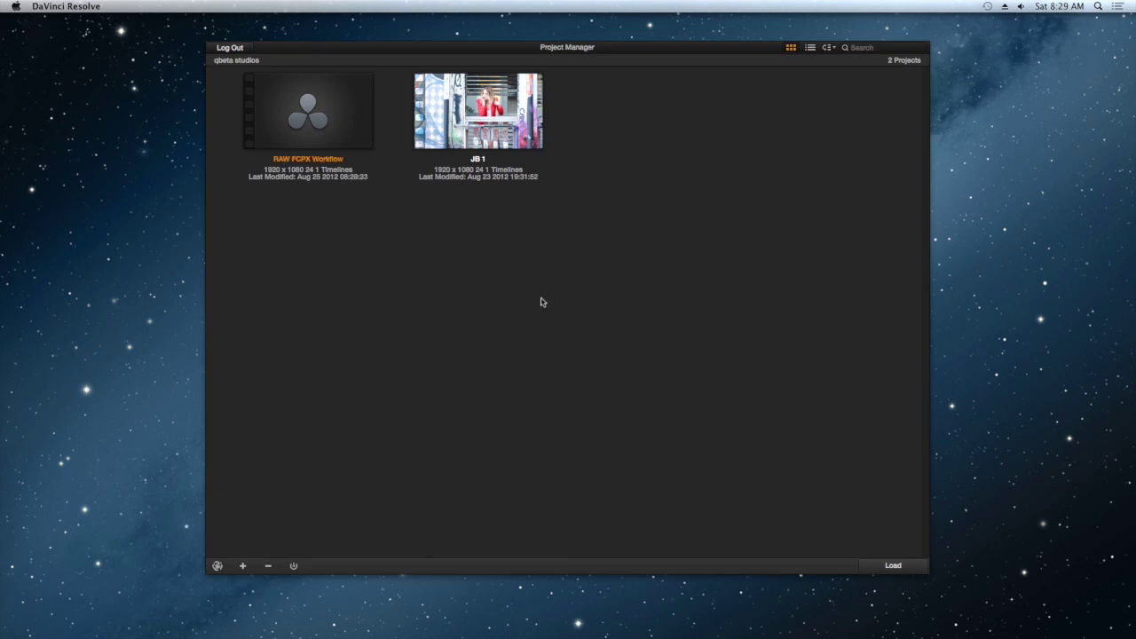
- Open the RAW FCPX Workflow project and browse to Mountain Lion > Users > qbetastudios > Downloads
{"action": "double_click", "coordinate": [317, 132]}
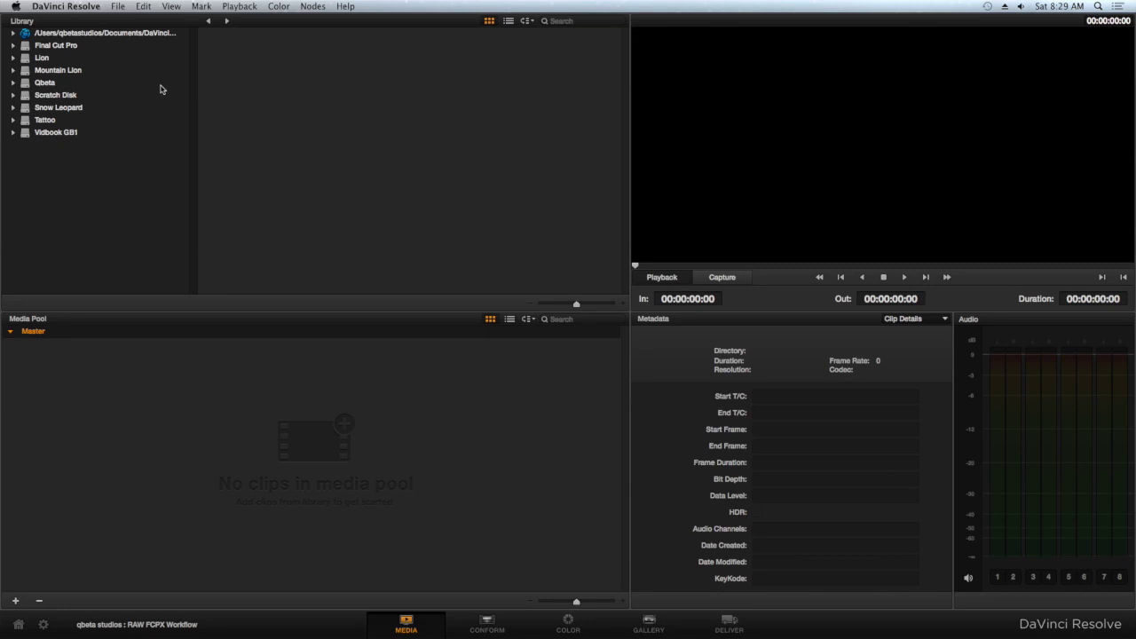
{"action": "key", "text": "super+Tab"}
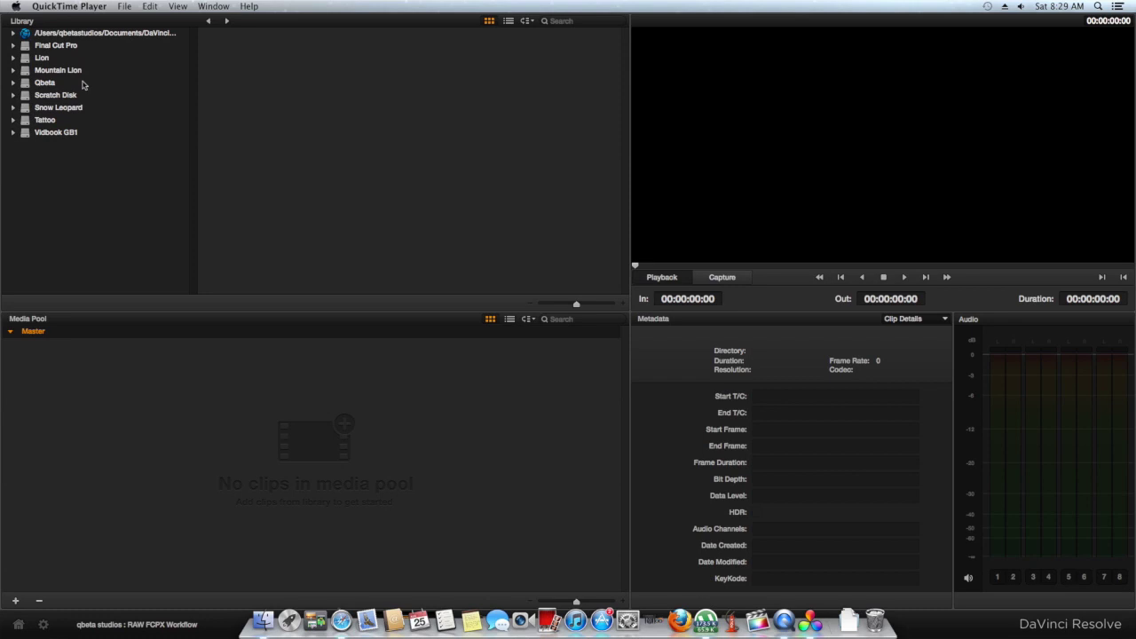
{"action": "left_click", "coordinate": [15, 76]}
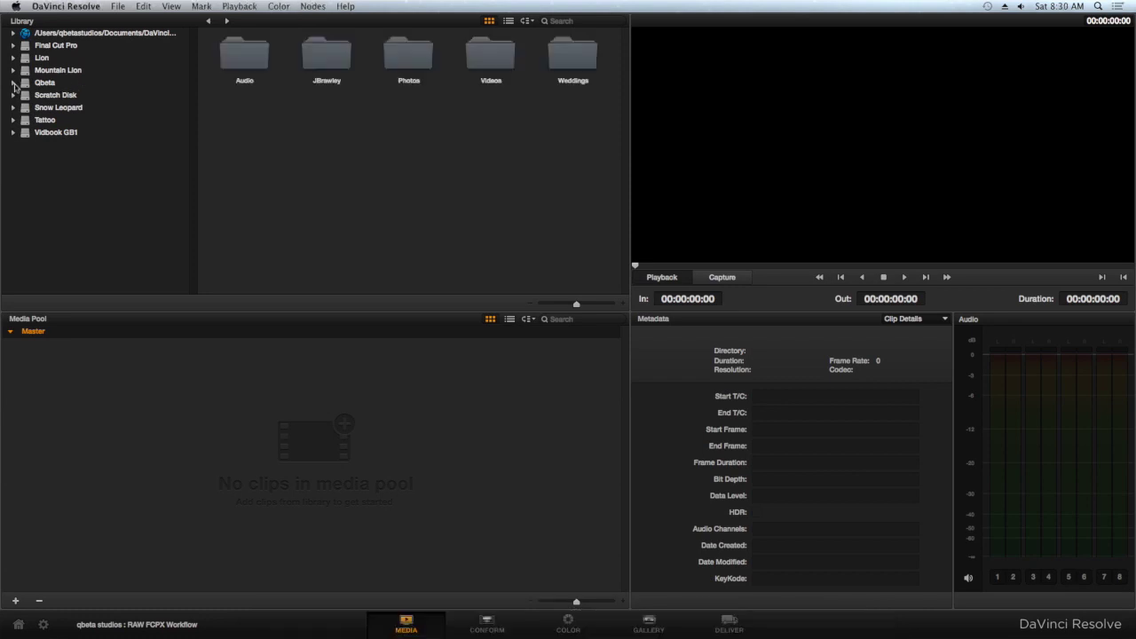
{"action": "left_click", "coordinate": [13, 71]}
{"action": "left_click", "coordinate": [59, 139]}
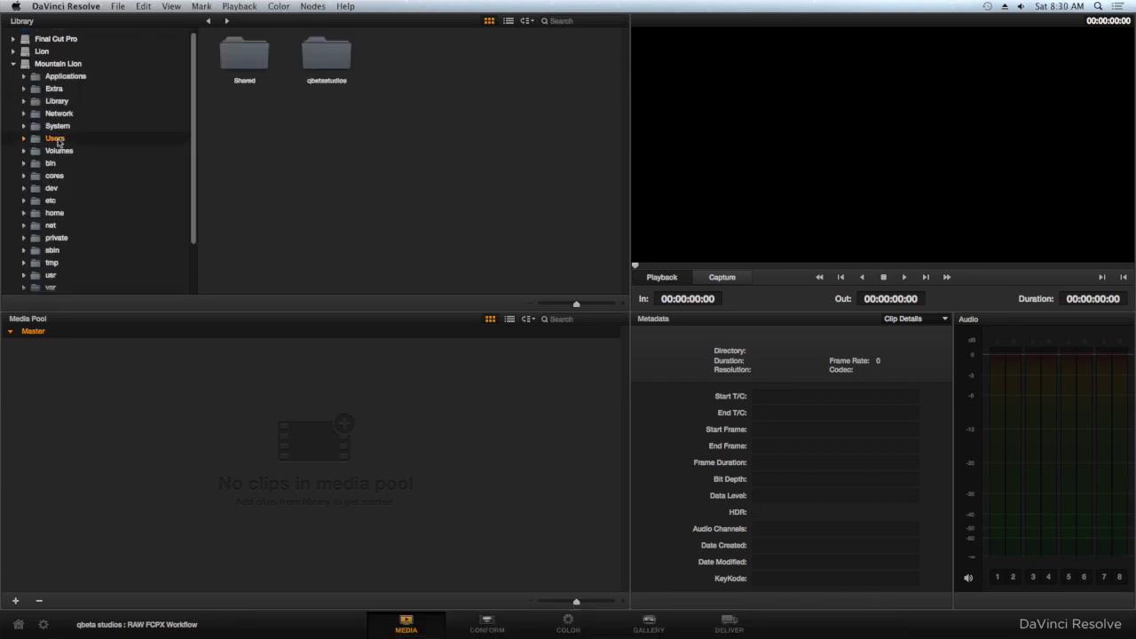
{"action": "left_click", "coordinate": [328, 56]}
{"action": "double_click", "coordinate": [328, 57]}
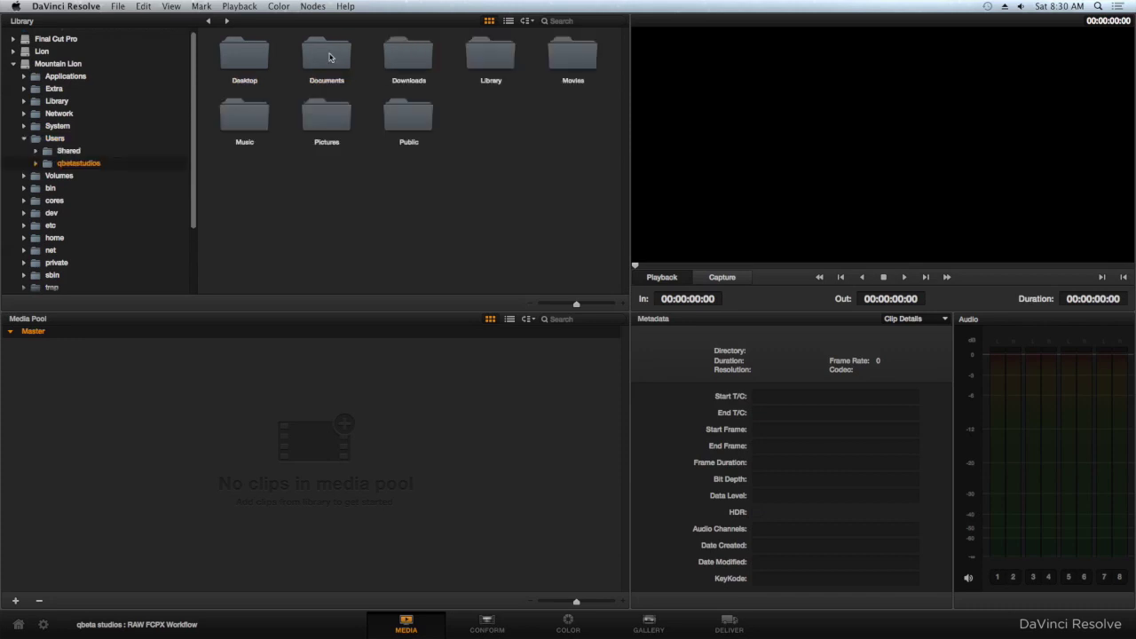
{"action": "left_click", "coordinate": [410, 61]}
{"action": "double_click", "coordinate": [411, 61]}
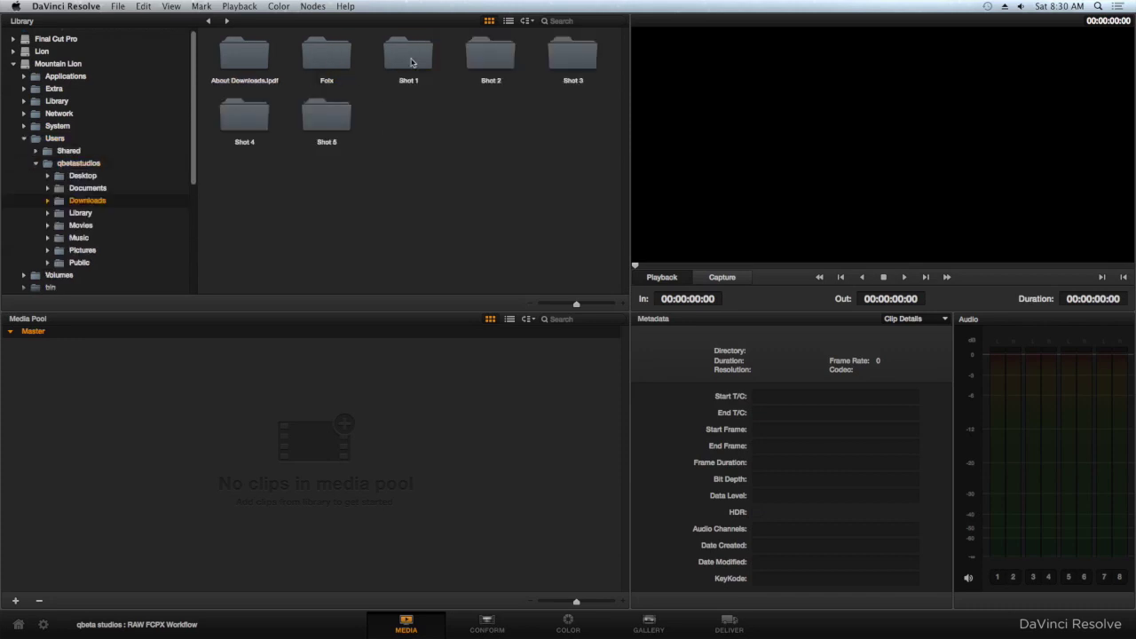
- Add the Shot 1 through Shot 5 folders to the Media Pool
{"action": "left_click", "coordinate": [411, 61]}
{"action": "left_click", "coordinate": [338, 122], "text": "shift"}
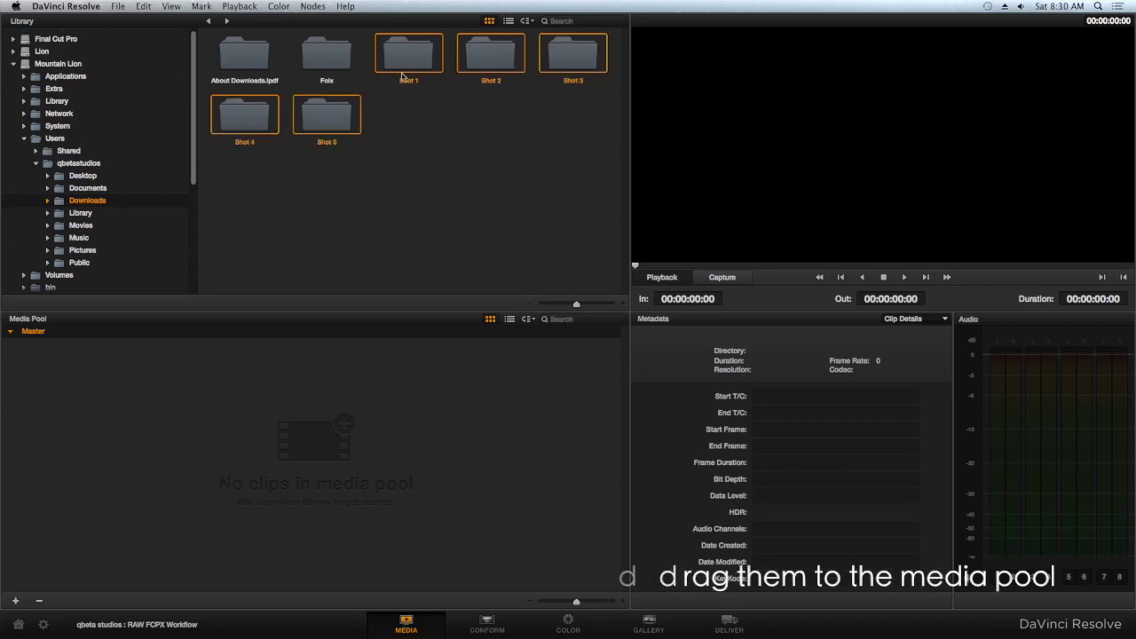
{"action": "left_click_drag", "start_coordinate": [341, 122], "coordinate": [347, 369]}
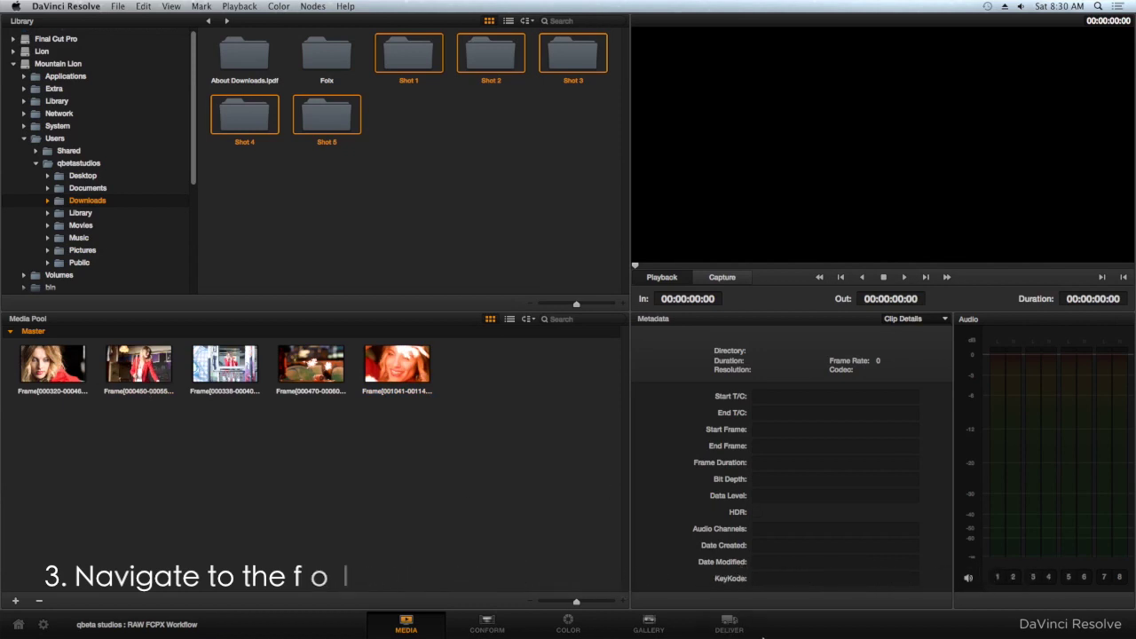
- On the Deliver page, set the codec to QuickTime Apple ProRes 4444
{"action": "left_click", "coordinate": [727, 627]}
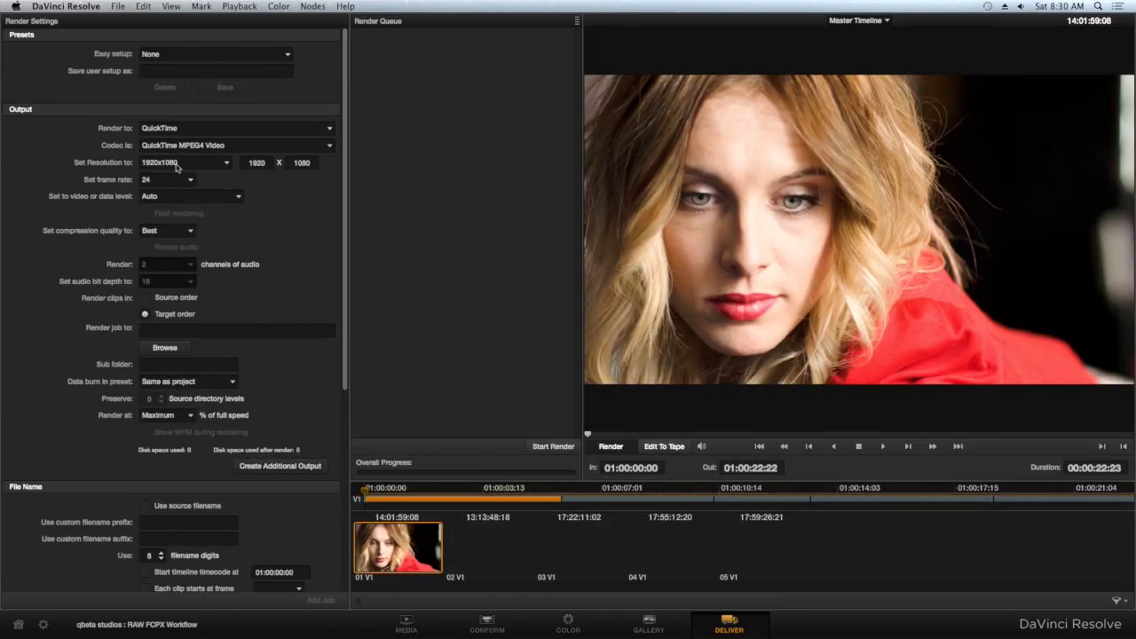
{"action": "left_click", "coordinate": [167, 147]}
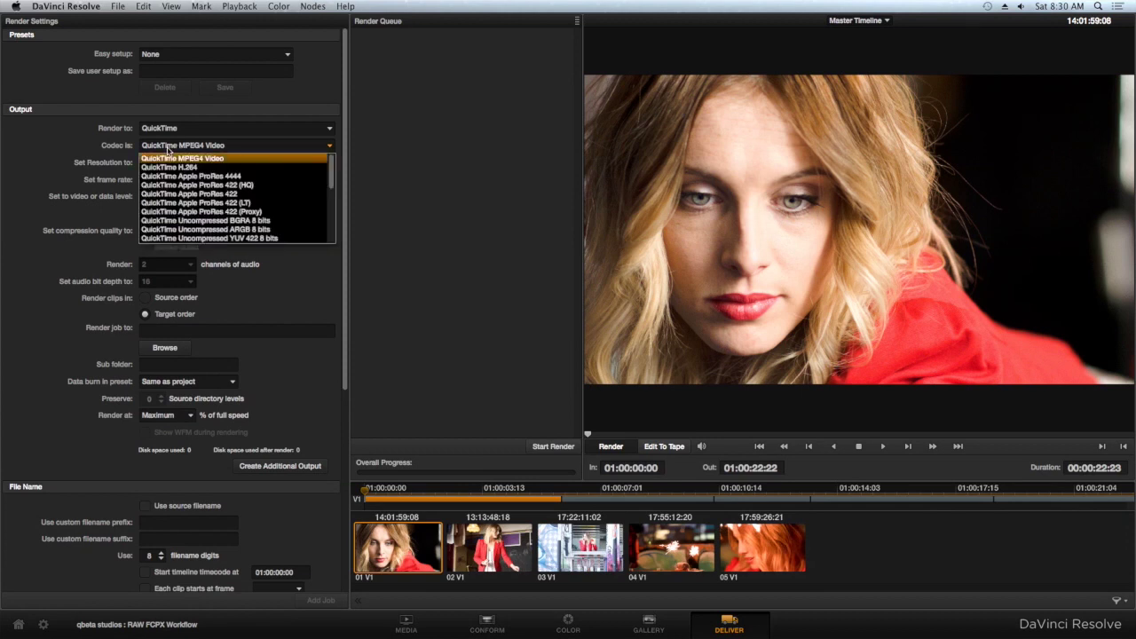
{"action": "left_click", "coordinate": [234, 181]}
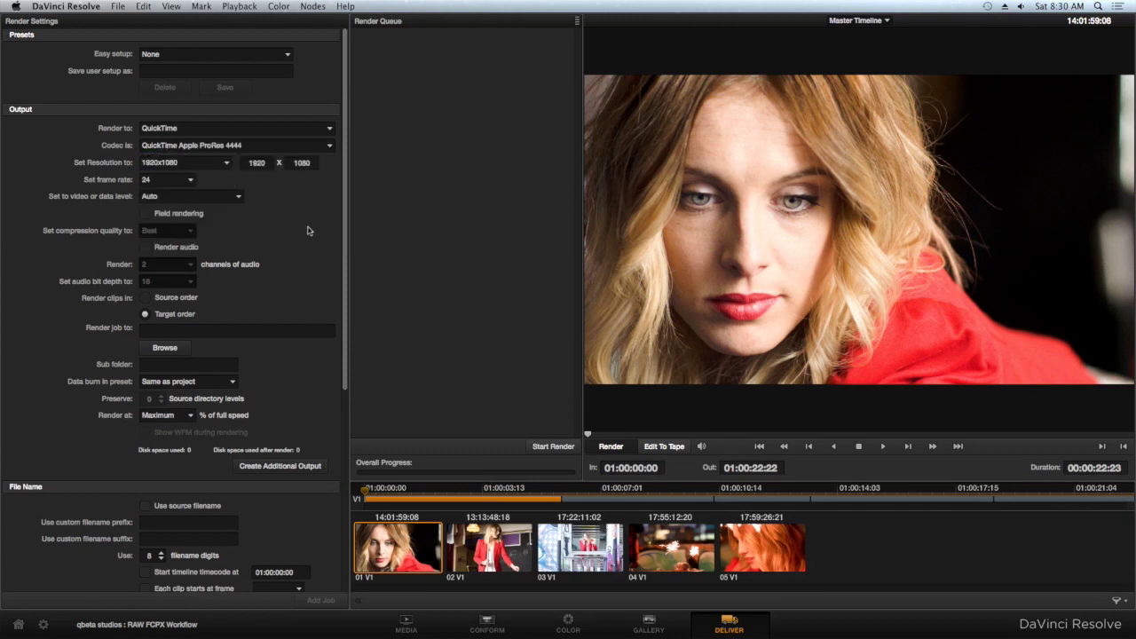
- Set the render destination to the Vidbook GB1 drive with sub folder Raw
{"action": "scroll", "coordinate": [308, 231], "scroll_direction": "down", "scroll_amount": 2}
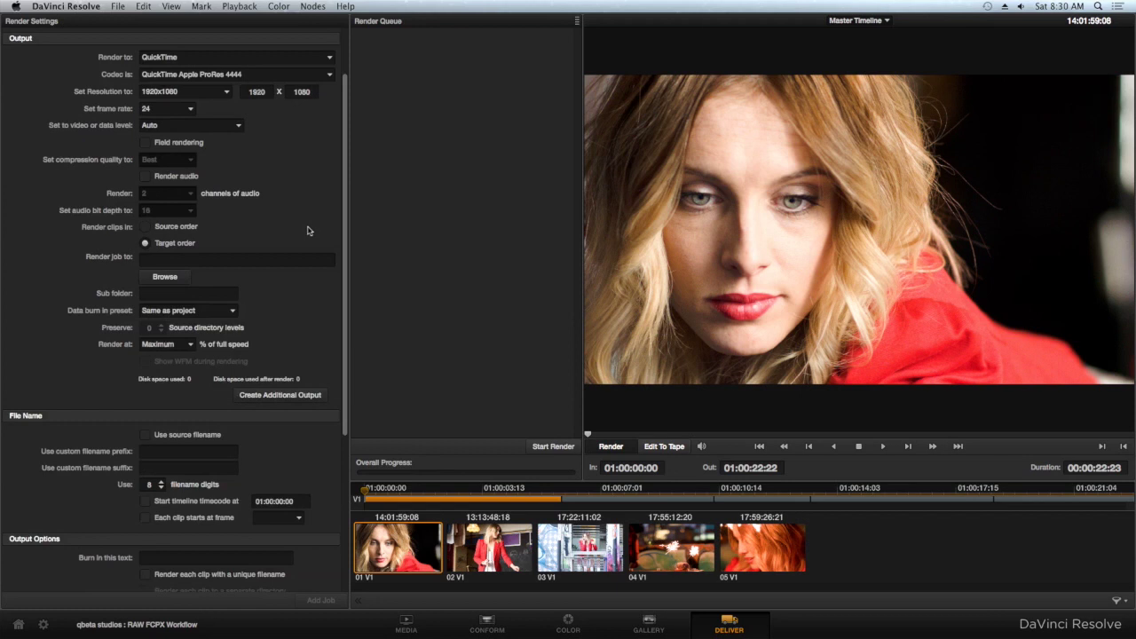
{"action": "scroll", "coordinate": [308, 231], "scroll_direction": "down", "scroll_amount": 2}
{"action": "left_click", "coordinate": [165, 206]}
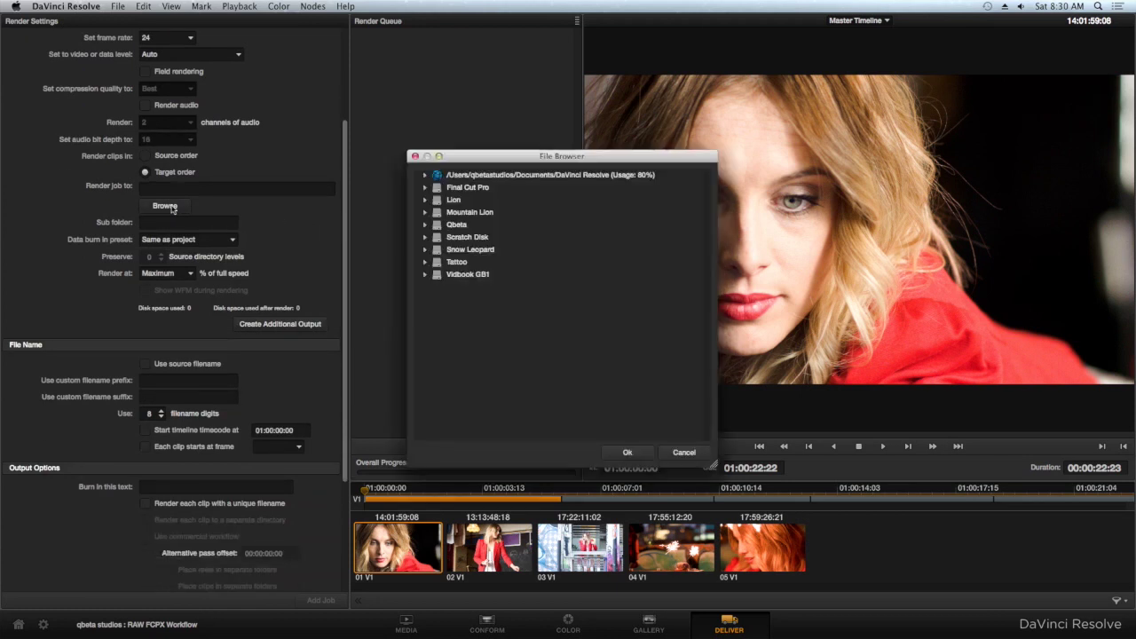
{"action": "left_click", "coordinate": [484, 276]}
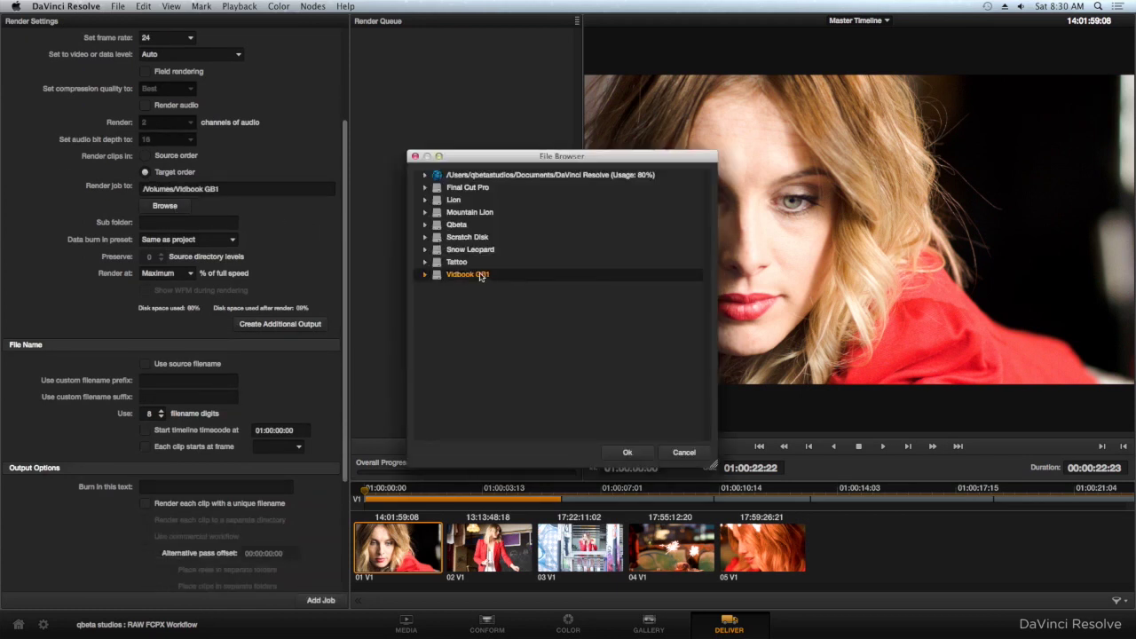
{"action": "left_click", "coordinate": [628, 453]}
{"action": "left_click", "coordinate": [181, 225]}
{"action": "type", "text": "Raw"}
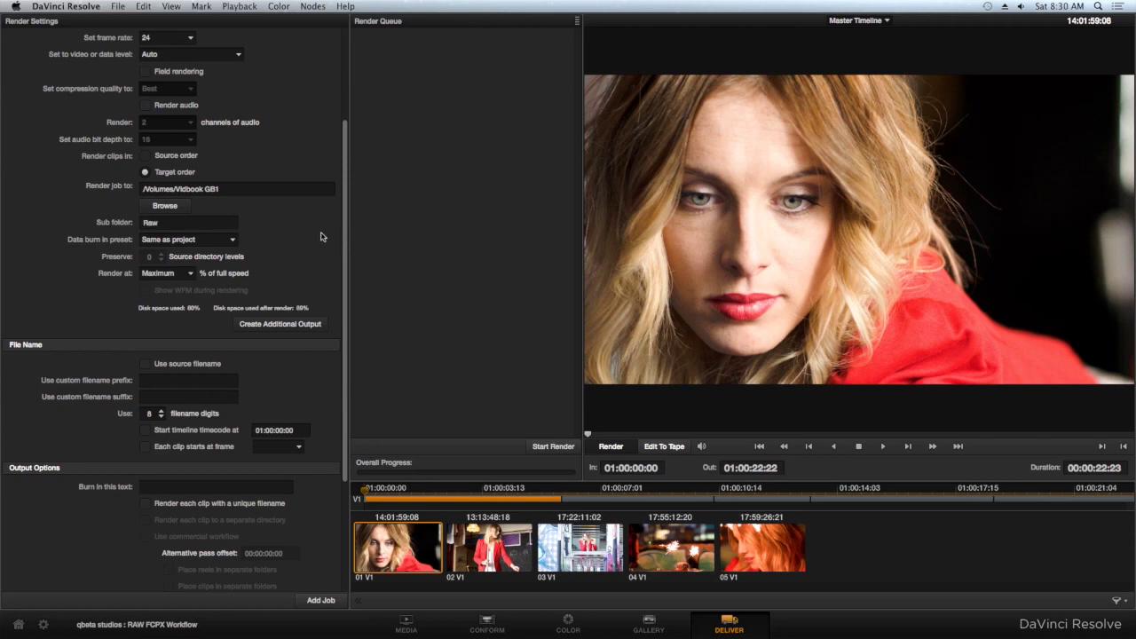
{"action": "scroll", "coordinate": [347, 215], "scroll_direction": "down", "scroll_amount": 5}
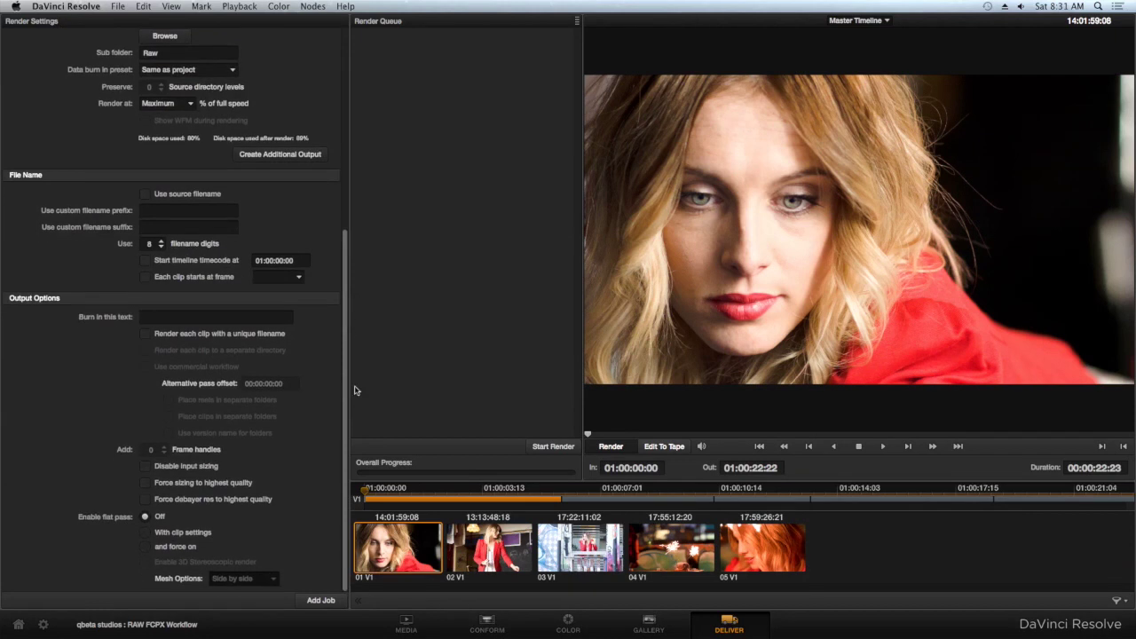
- Queue the ProRes render as Job 1, accept the overwrite warning, then quit without saving
{"action": "left_click", "coordinate": [325, 604]}
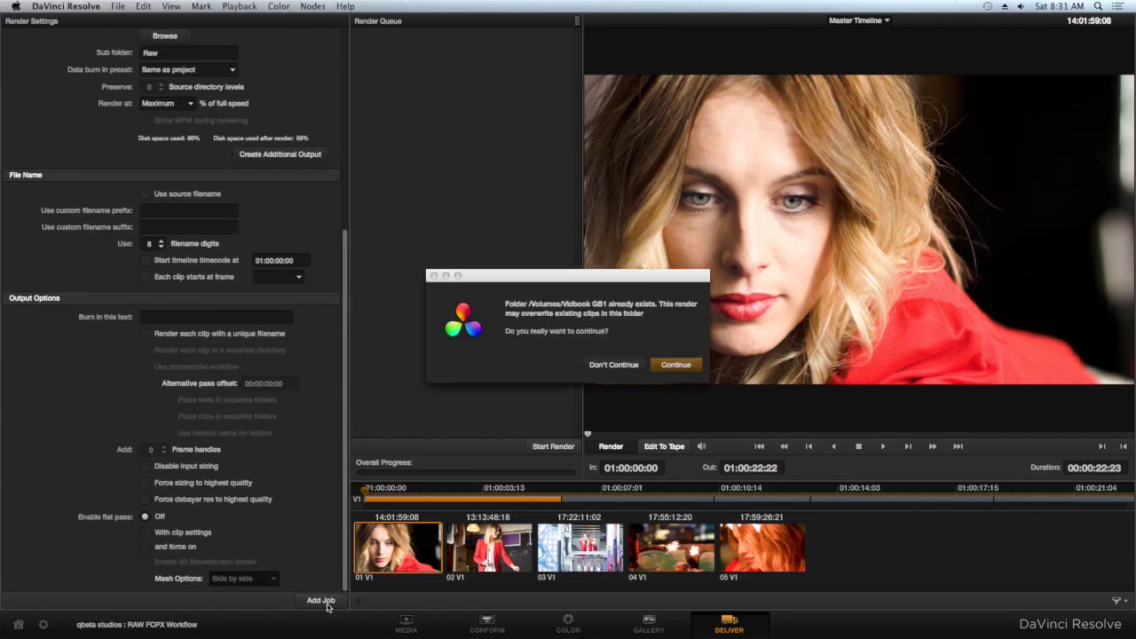
{"action": "left_click", "coordinate": [675, 365]}
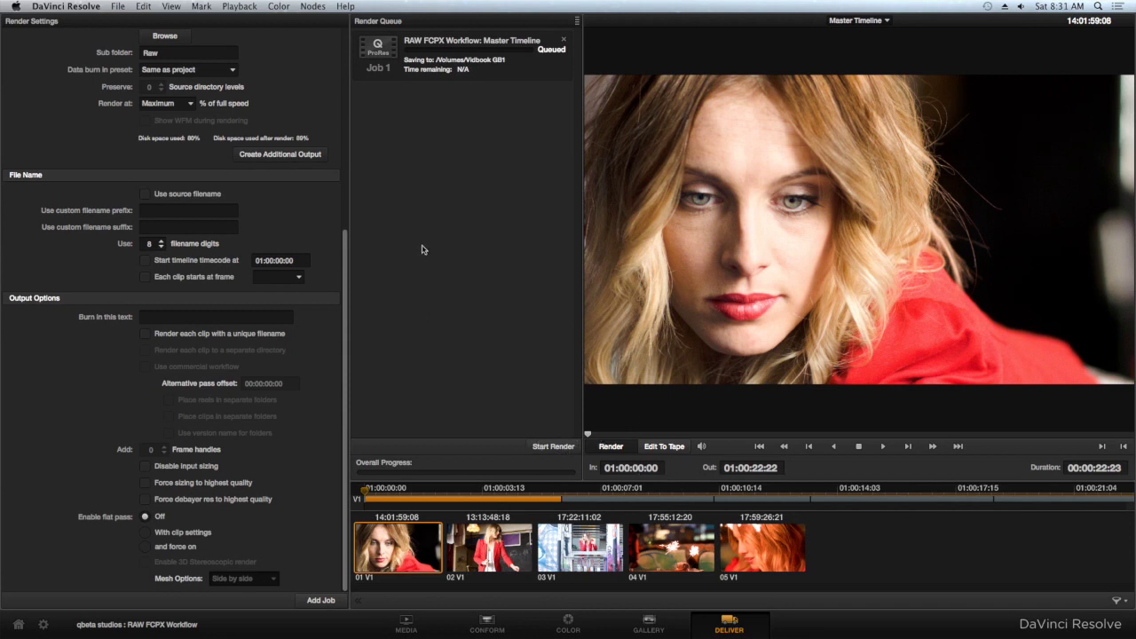
{"action": "left_click", "coordinate": [67, 7]}
{"action": "left_click", "coordinate": [107, 112]}
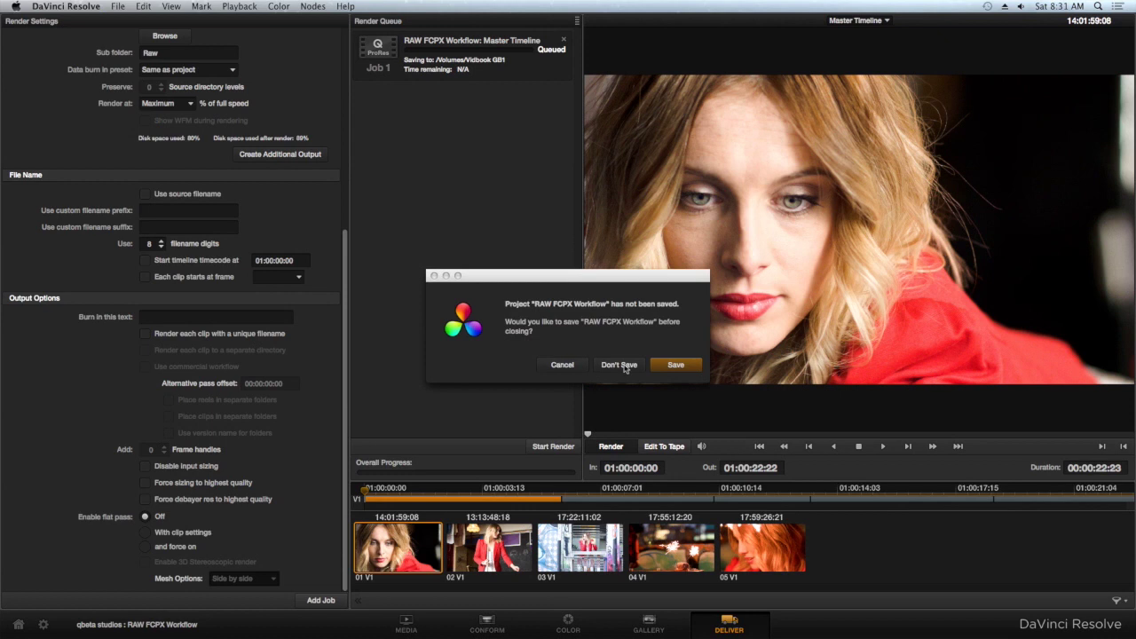
{"action": "left_click", "coordinate": [624, 368]}
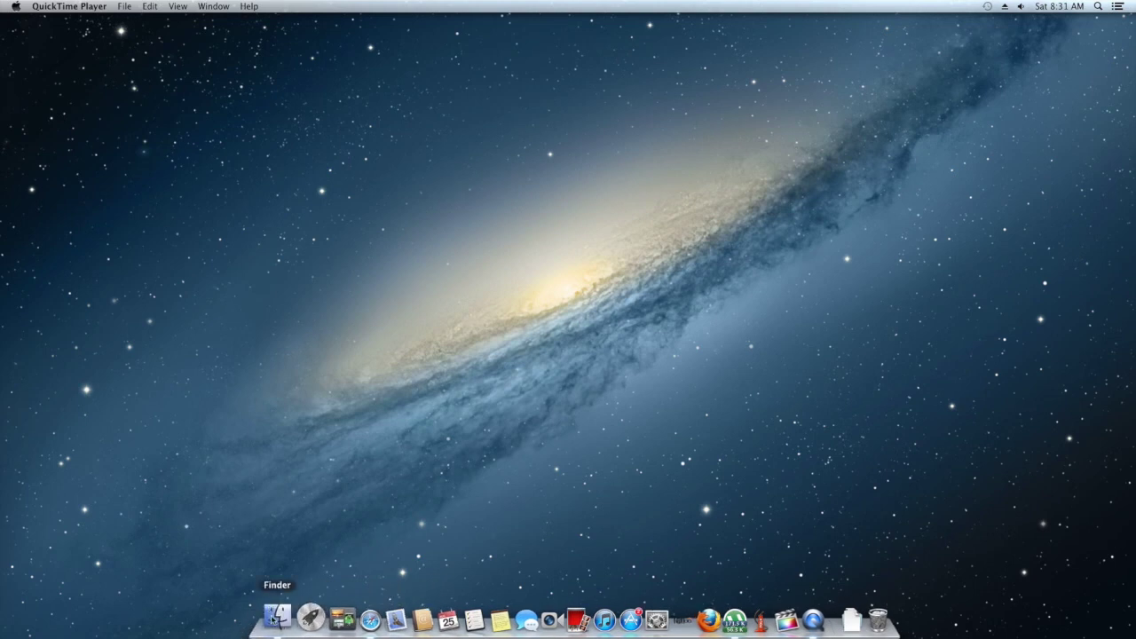
- Find Frame086400.mov in Vidbook GB1's Videos > J Brawley folder, then launch Final Cut Pro
{"action": "left_click", "coordinate": [277, 617]}
{"action": "left_click", "coordinate": [384, 440]}
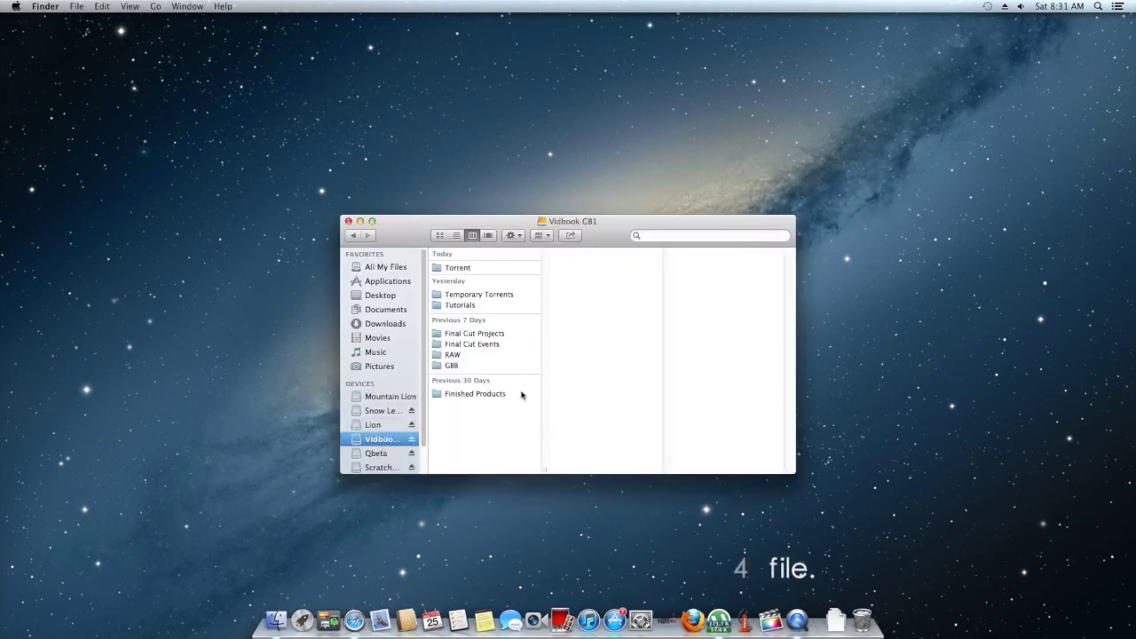
{"action": "left_click", "coordinate": [514, 356]}
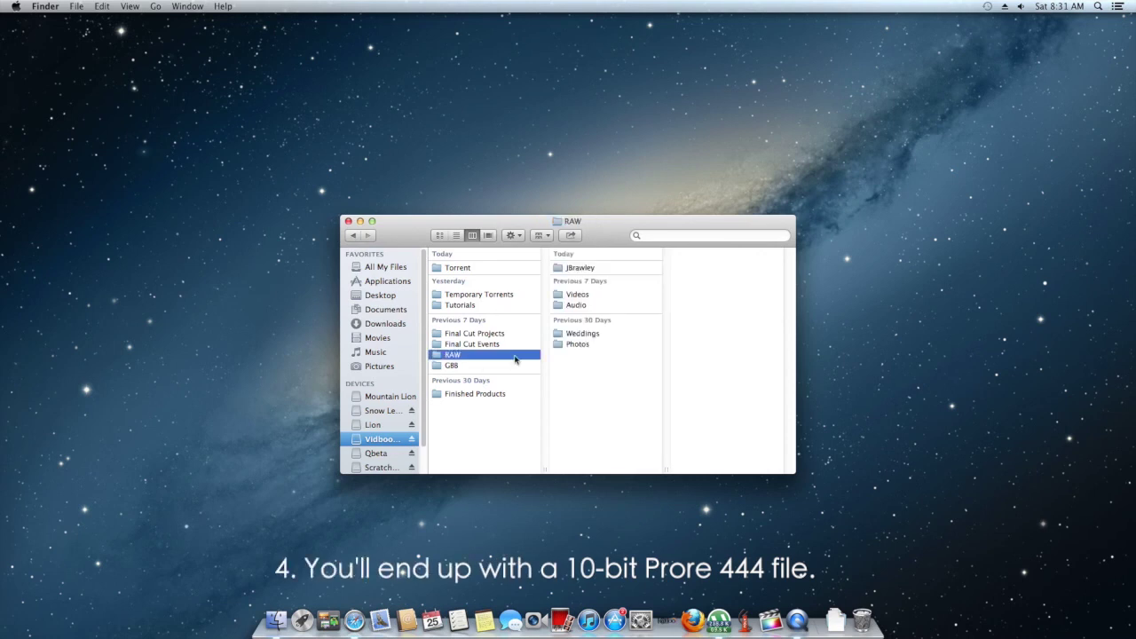
{"action": "left_click", "coordinate": [645, 267]}
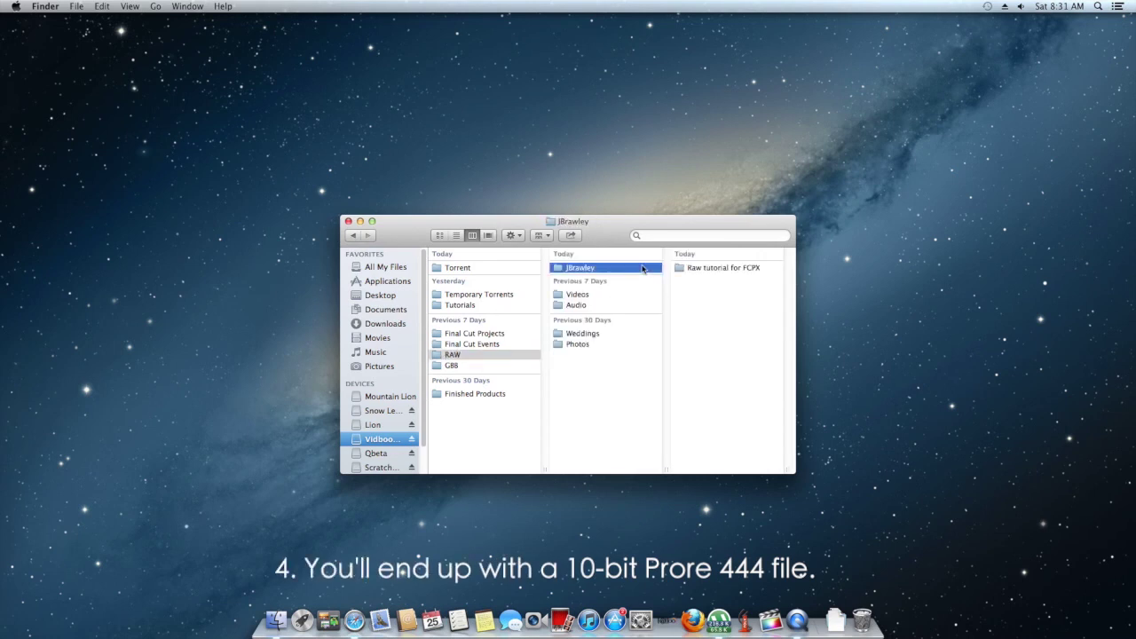
{"action": "left_click_drag", "start_coordinate": [615, 236], "coordinate": [548, 232]}
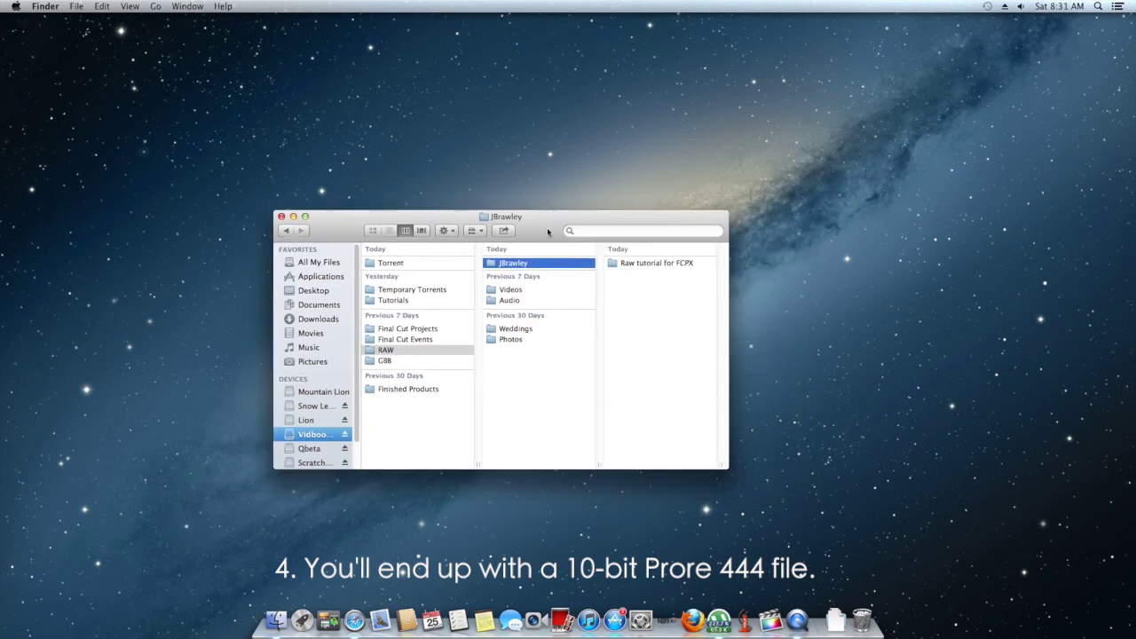
{"action": "left_click", "coordinate": [577, 289]}
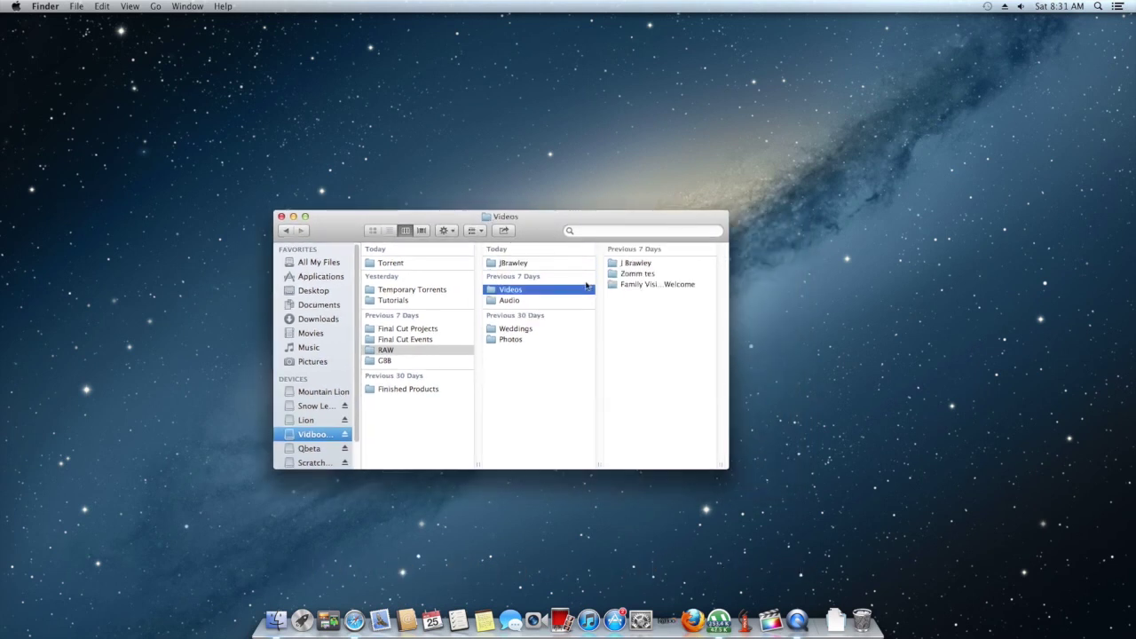
{"action": "left_click", "coordinate": [696, 265]}
{"action": "left_click", "coordinate": [695, 264]}
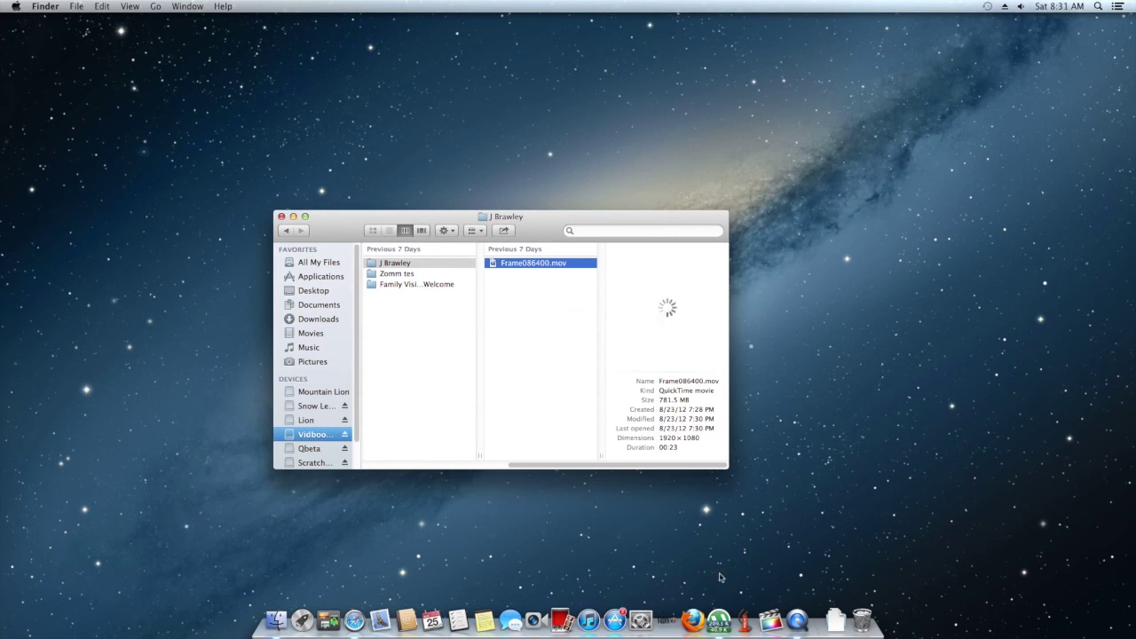
{"action": "left_click", "coordinate": [770, 619]}
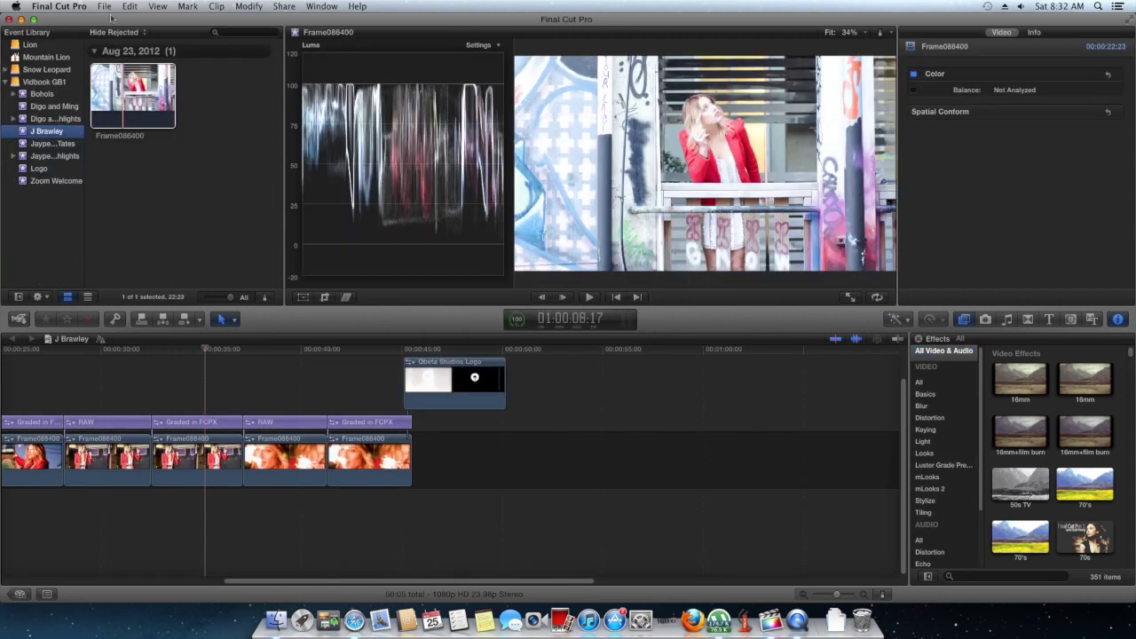
{"action": "left_click", "coordinate": [107, 7]}
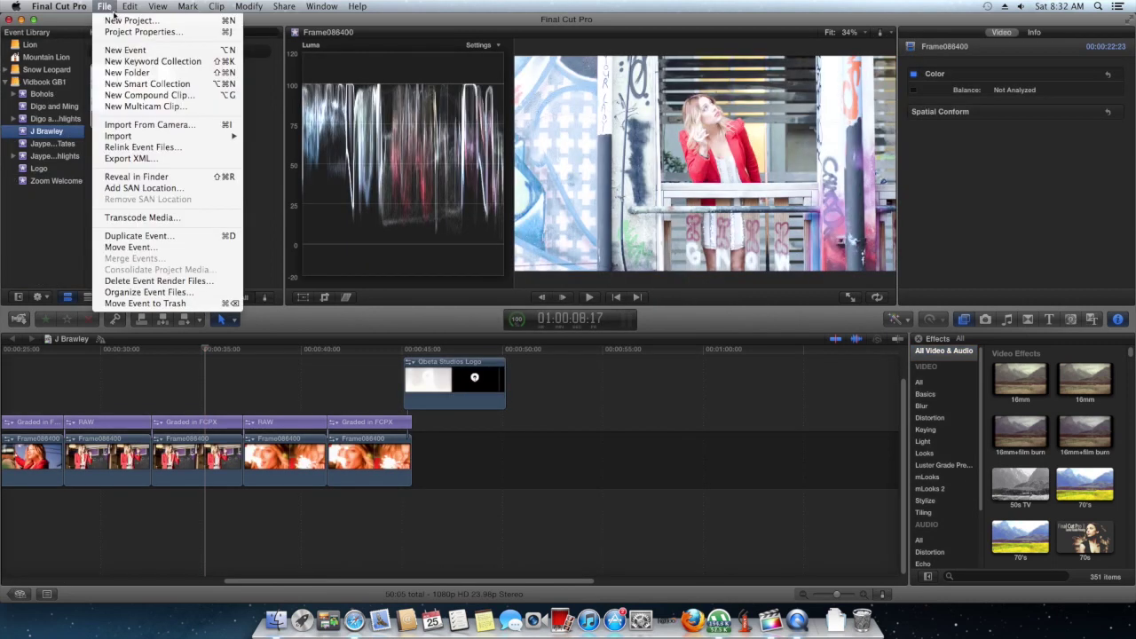
{"action": "left_click", "coordinate": [172, 158]}
{"action": "right_click", "coordinate": [174, 156]}
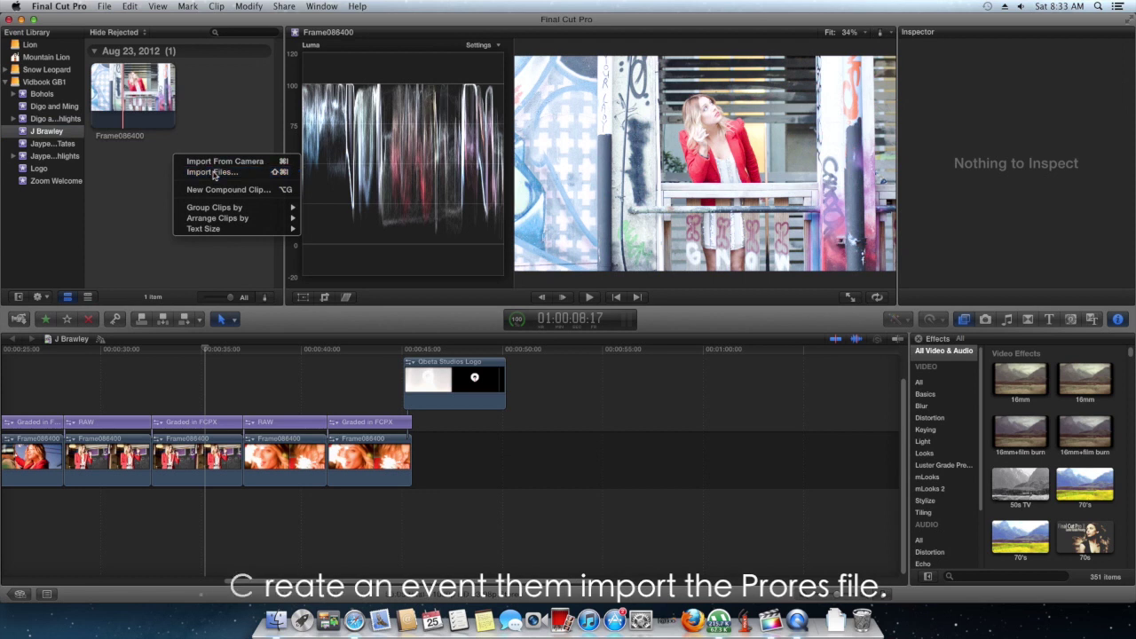
{"action": "left_click", "coordinate": [213, 173]}
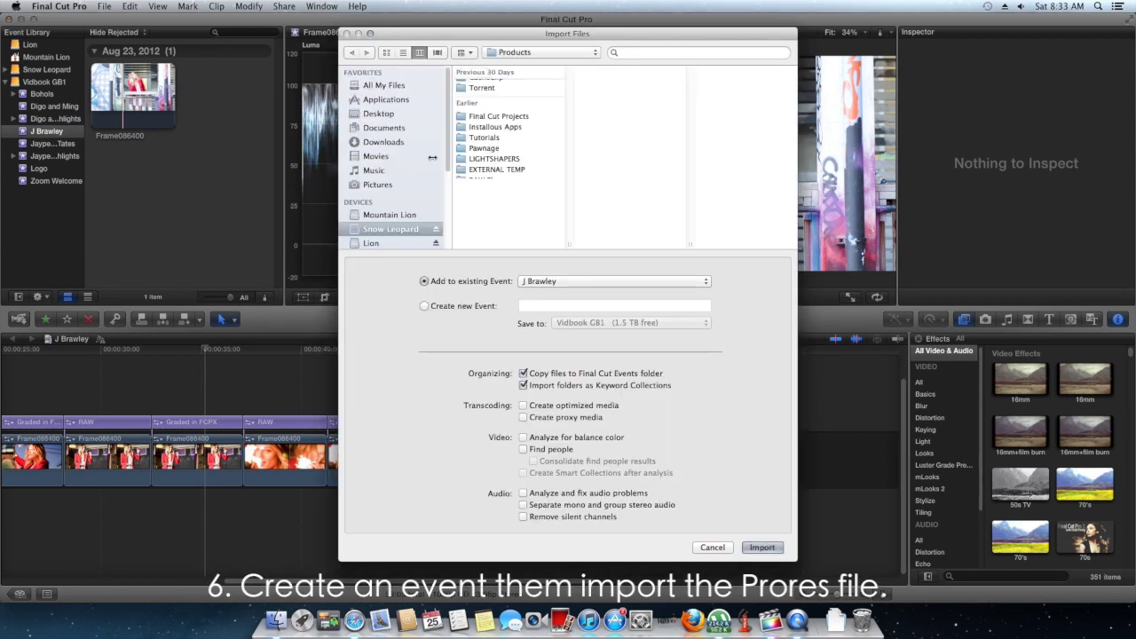
{"action": "scroll", "coordinate": [435, 217], "scroll_direction": "down", "scroll_amount": 4}
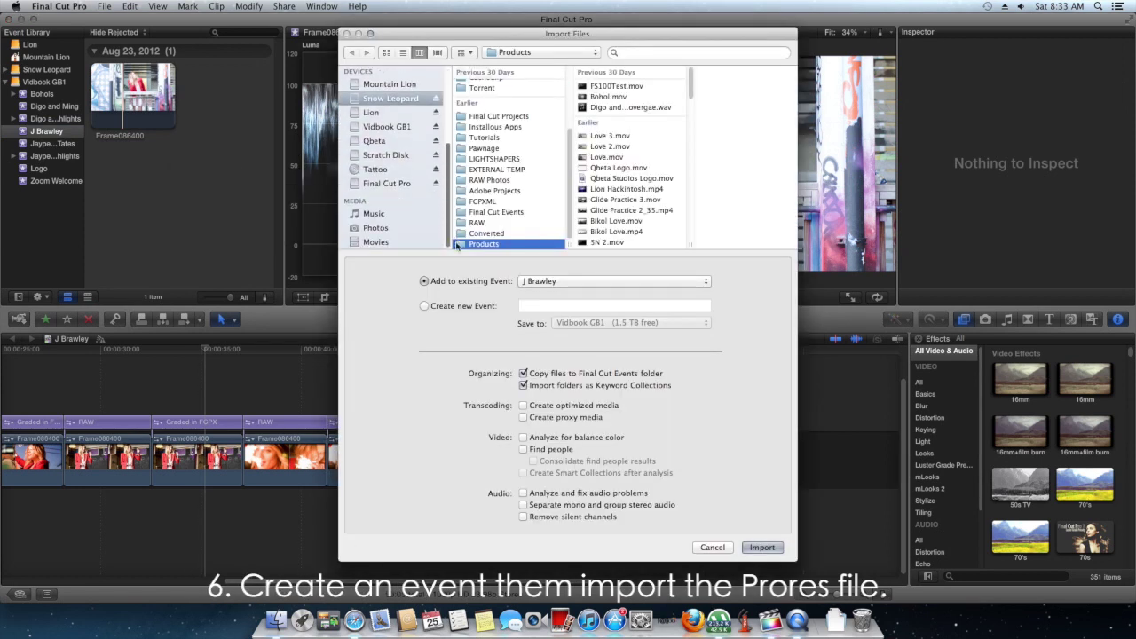
{"action": "left_click", "coordinate": [413, 129]}
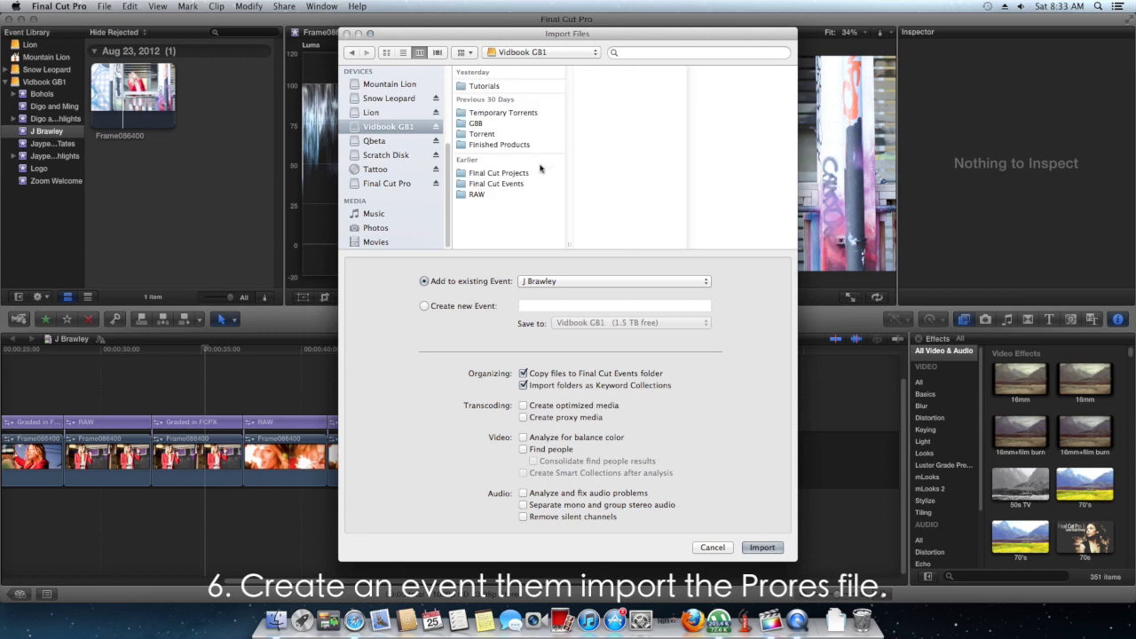
{"action": "left_click", "coordinate": [477, 193]}
{"action": "left_click", "coordinate": [621, 96]}
{"action": "left_click", "coordinate": [761, 89]}
{"action": "left_click", "coordinate": [761, 88]}
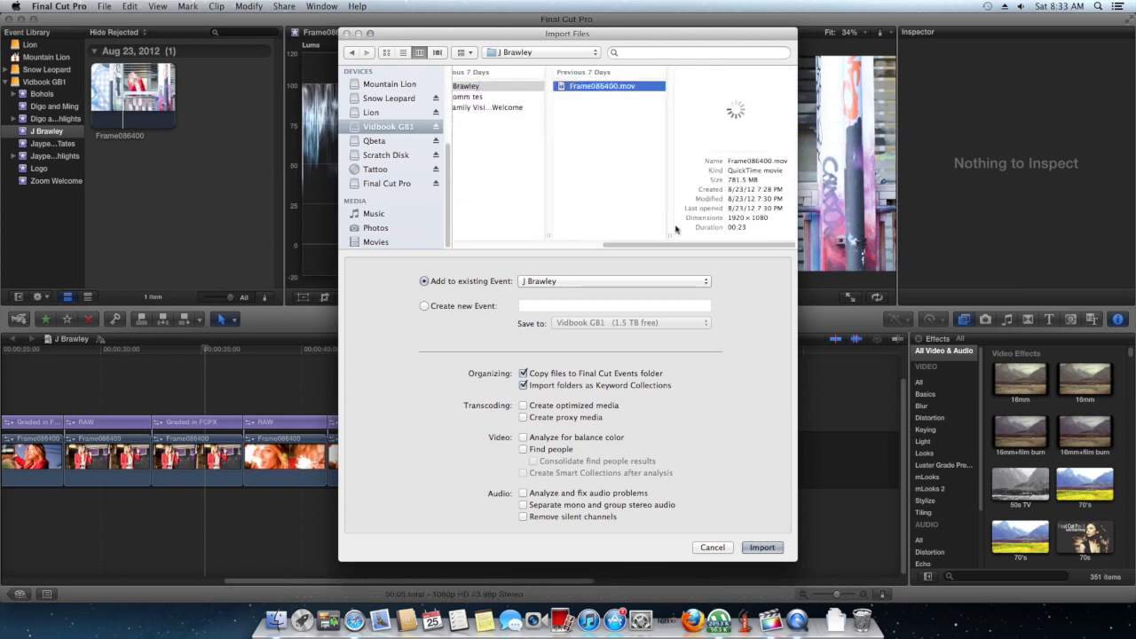
{"action": "left_click", "coordinate": [714, 548]}
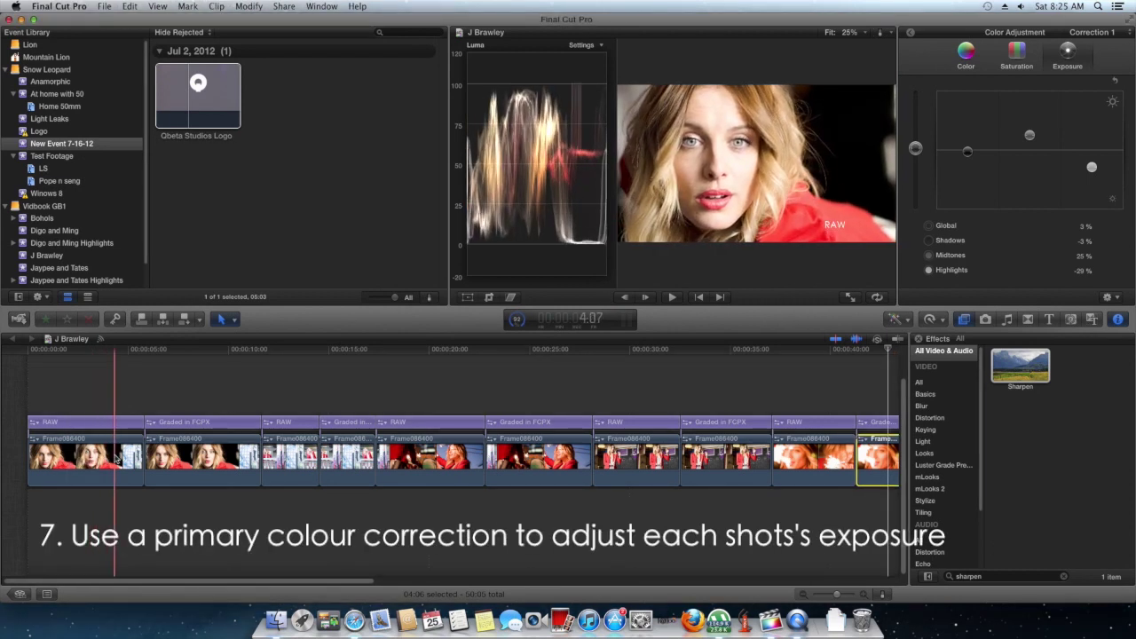
- On the graded Frame086400 clip, disable Correction 1 and show Correction 2's exposure controls
{"action": "left_click", "coordinate": [221, 459]}
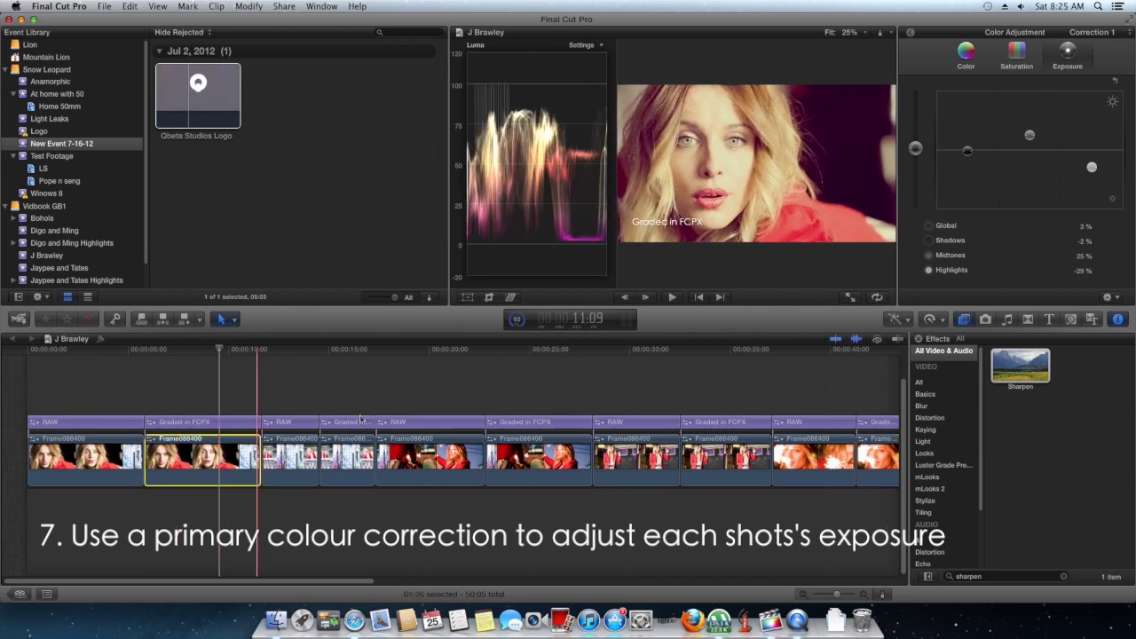
{"action": "left_click", "coordinate": [911, 36]}
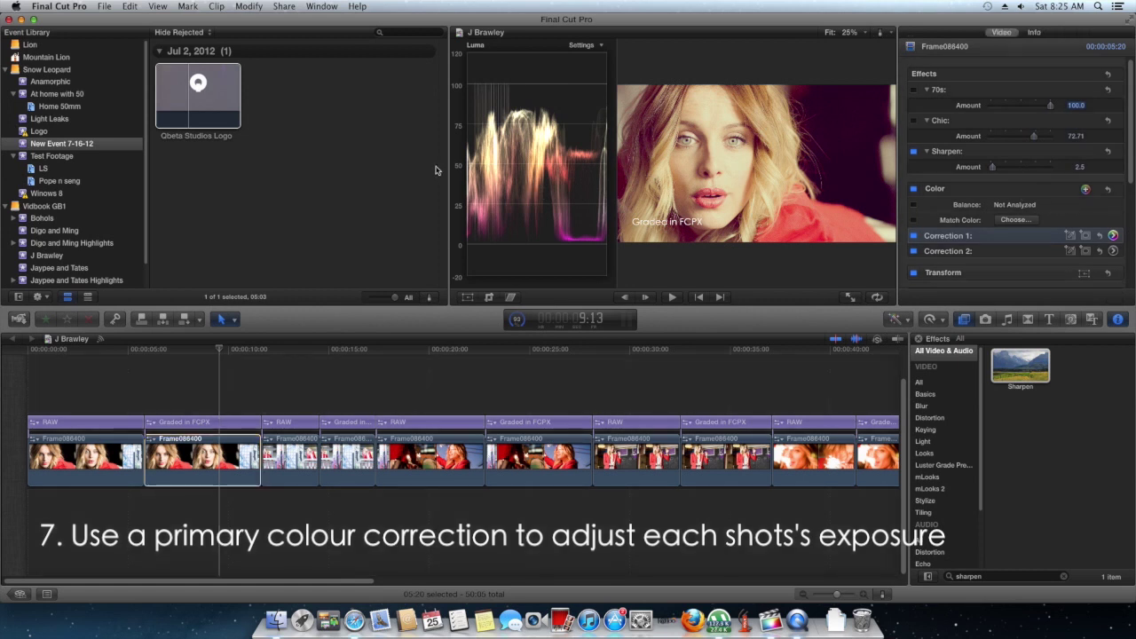
{"action": "left_click_drag", "start_coordinate": [448, 161], "coordinate": [284, 165]}
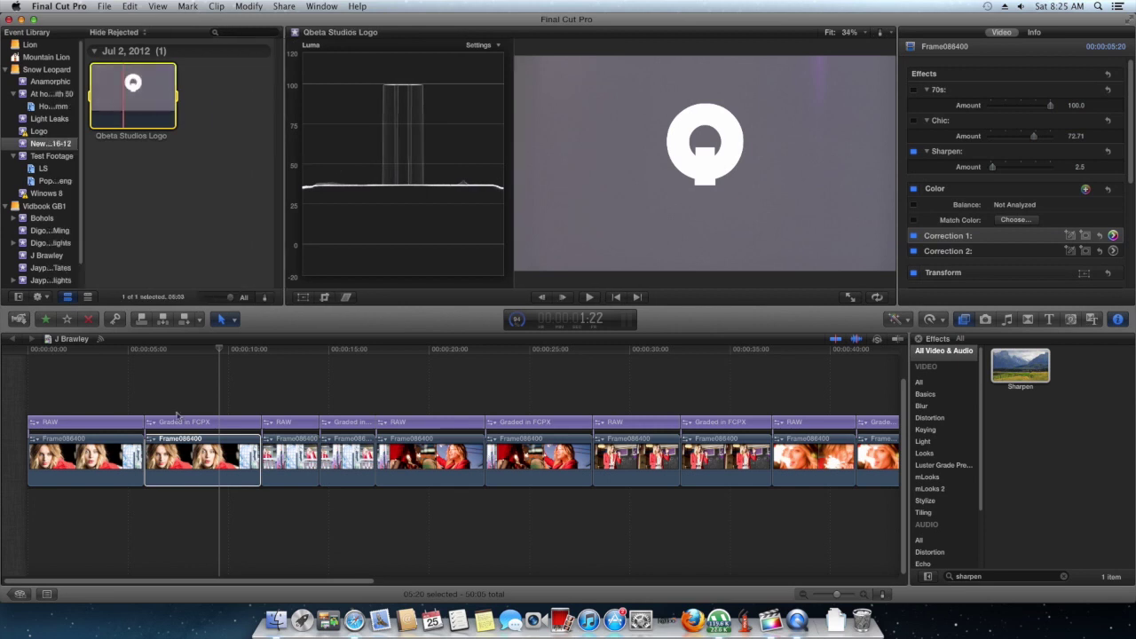
{"action": "left_click", "coordinate": [201, 456]}
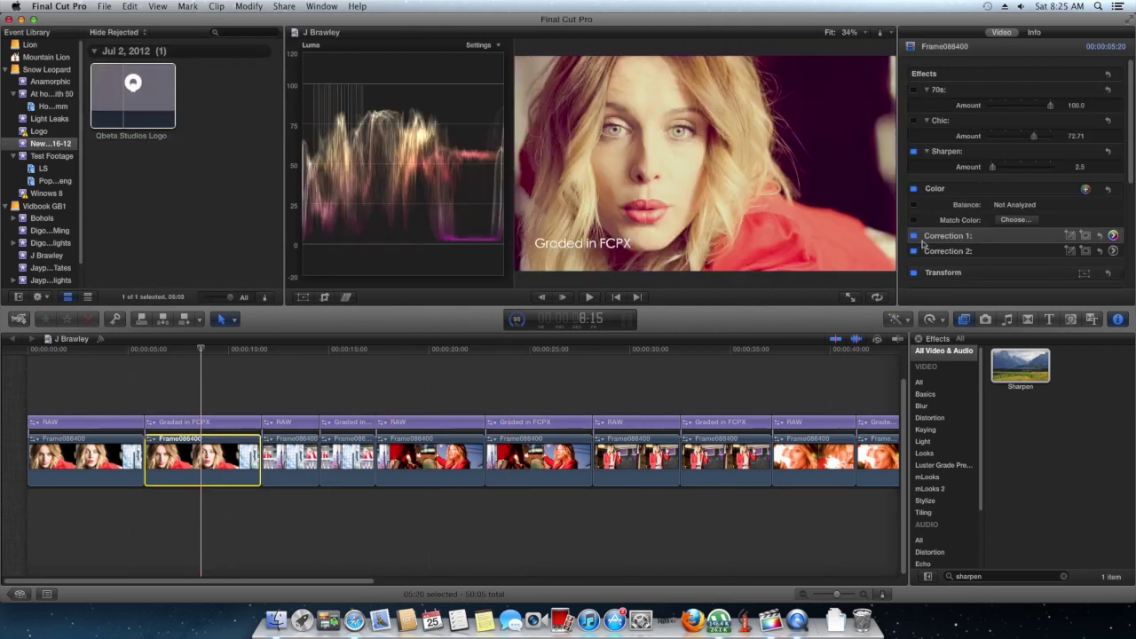
{"action": "left_click", "coordinate": [914, 237]}
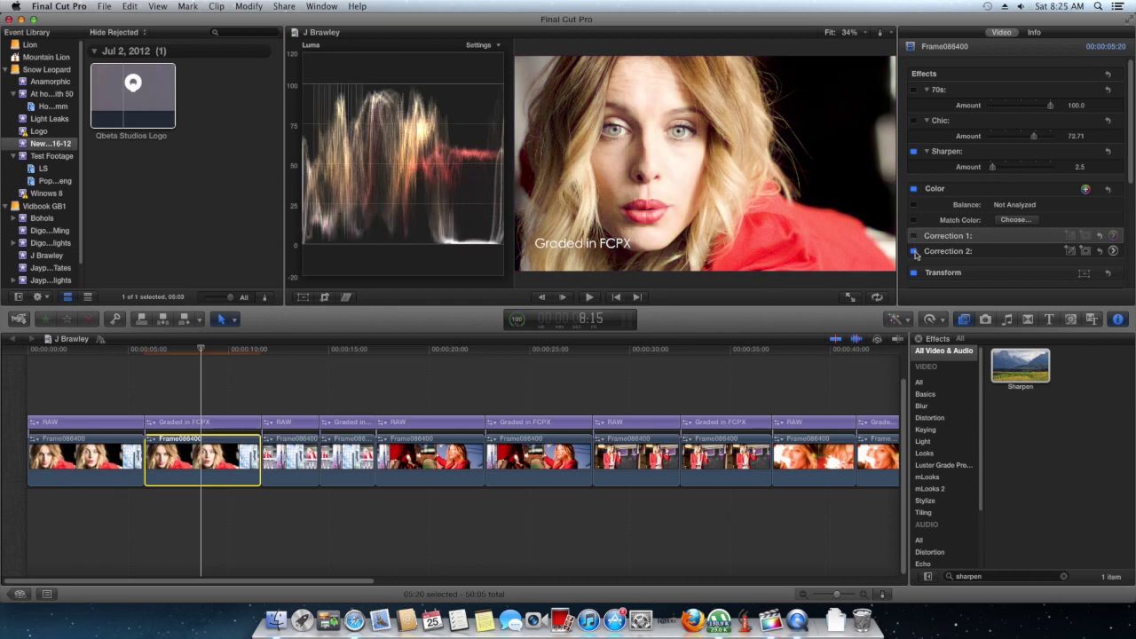
{"action": "left_click", "coordinate": [1025, 255]}
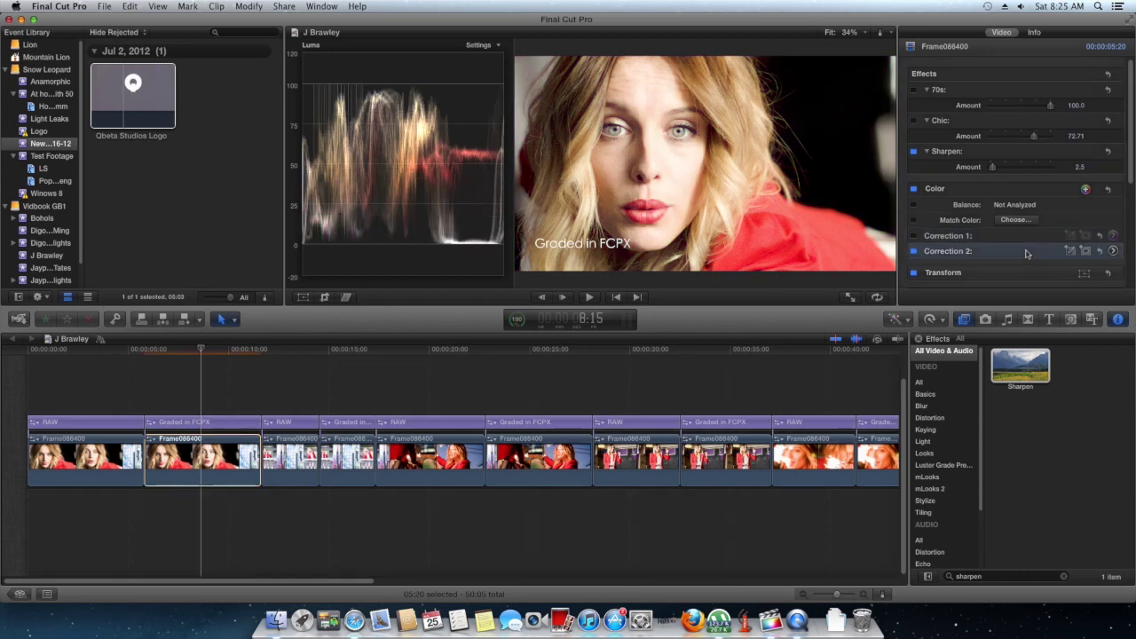
{"action": "left_click", "coordinate": [1115, 252]}
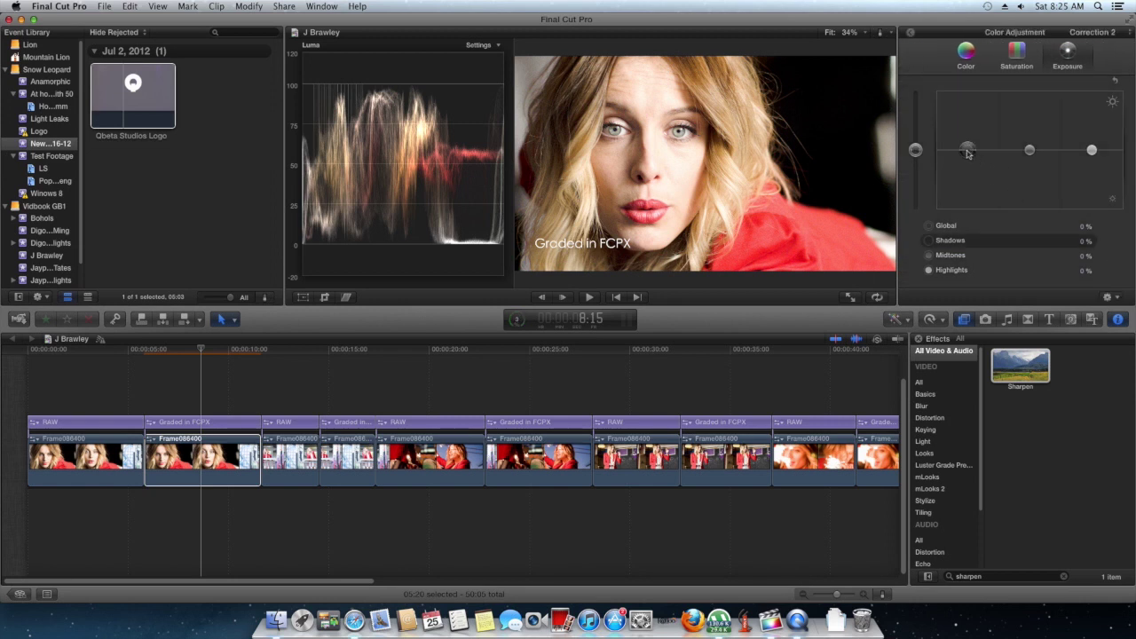
- Nudge Correction 2's exposure pucks to Shadows 1%, Midtones 3%, Highlights −2%
{"action": "left_click_drag", "start_coordinate": [968, 151], "coordinate": [968, 152]}
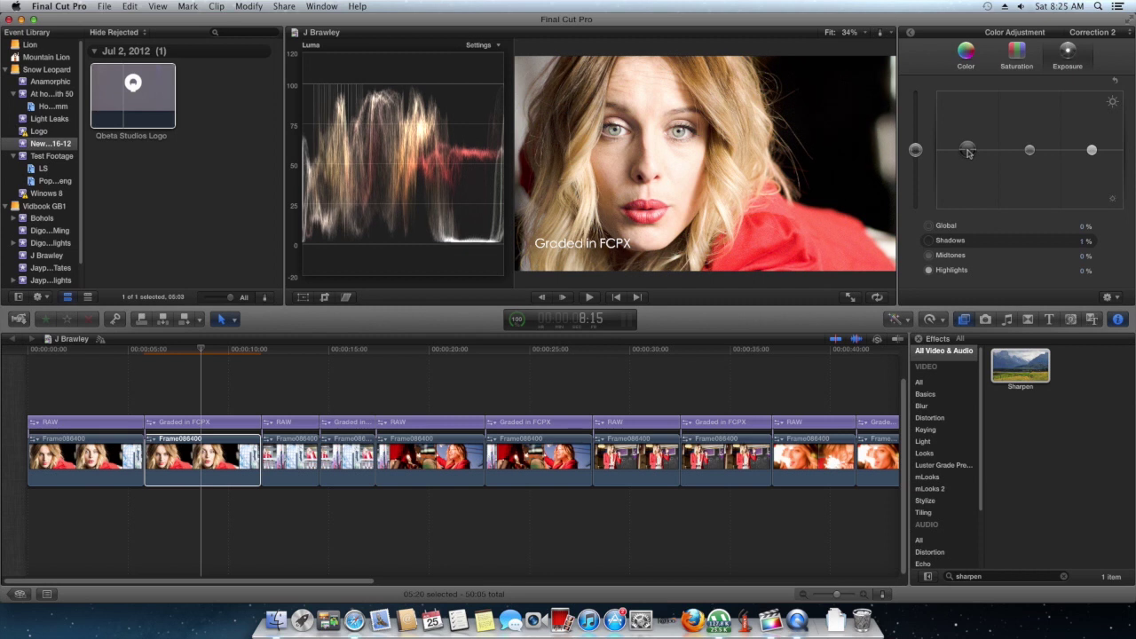
{"action": "left_click_drag", "start_coordinate": [1092, 150], "coordinate": [1032, 155]}
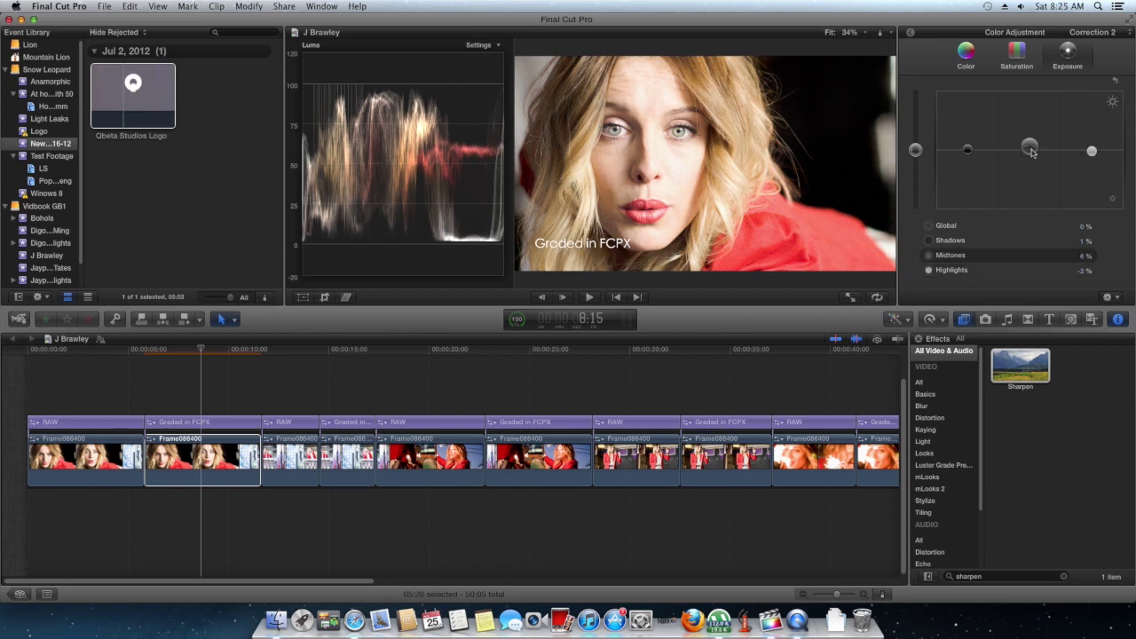
{"action": "left_click", "coordinate": [911, 33]}
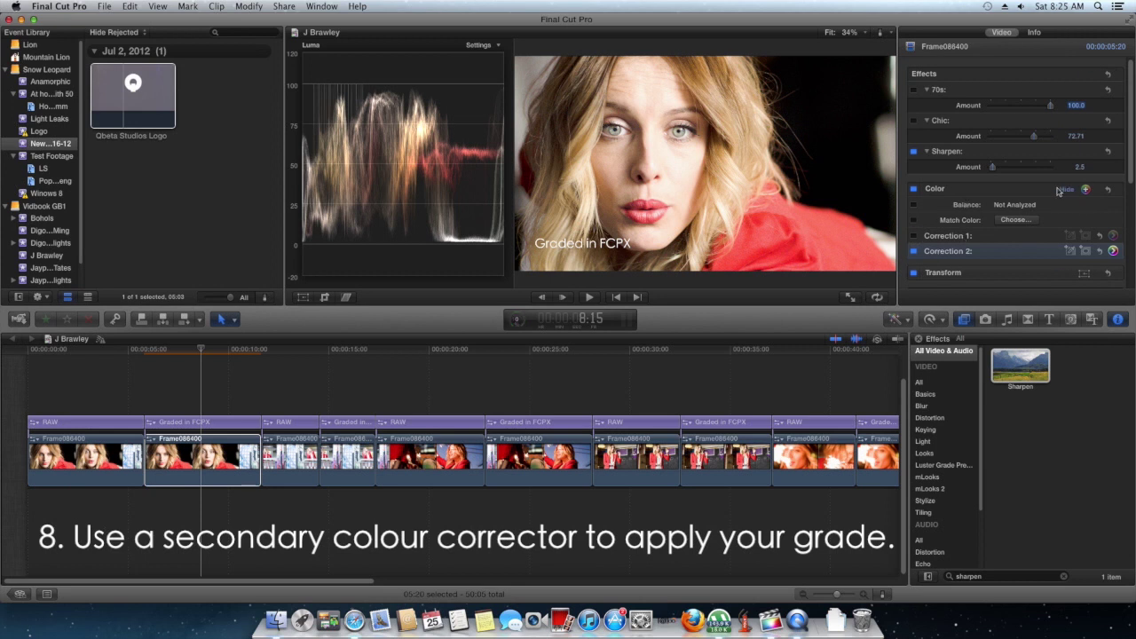
- Re-enable Correction 1, browse its presets without applying one, and set its Shadows to −3%
{"action": "left_click", "coordinate": [915, 237]}
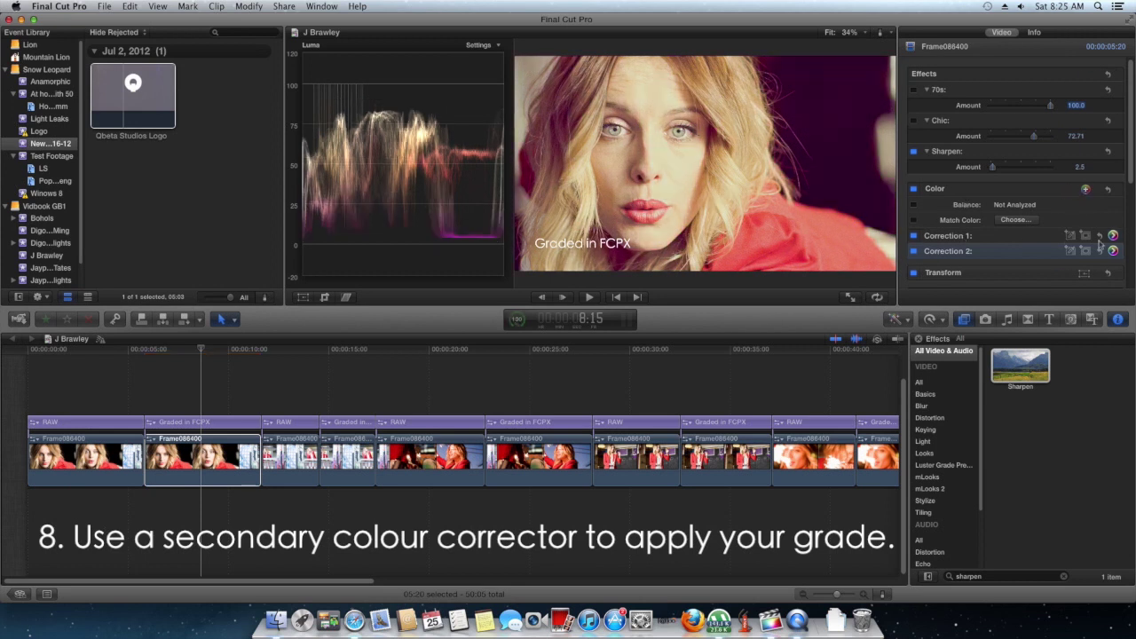
{"action": "left_click", "coordinate": [1113, 235]}
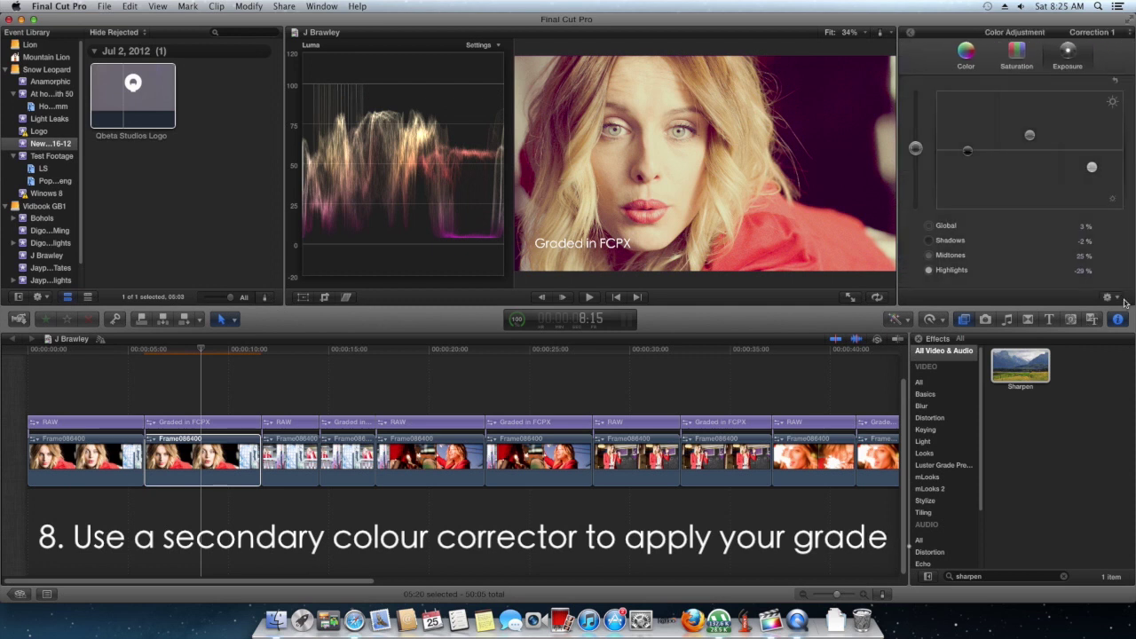
{"action": "left_click", "coordinate": [1109, 299]}
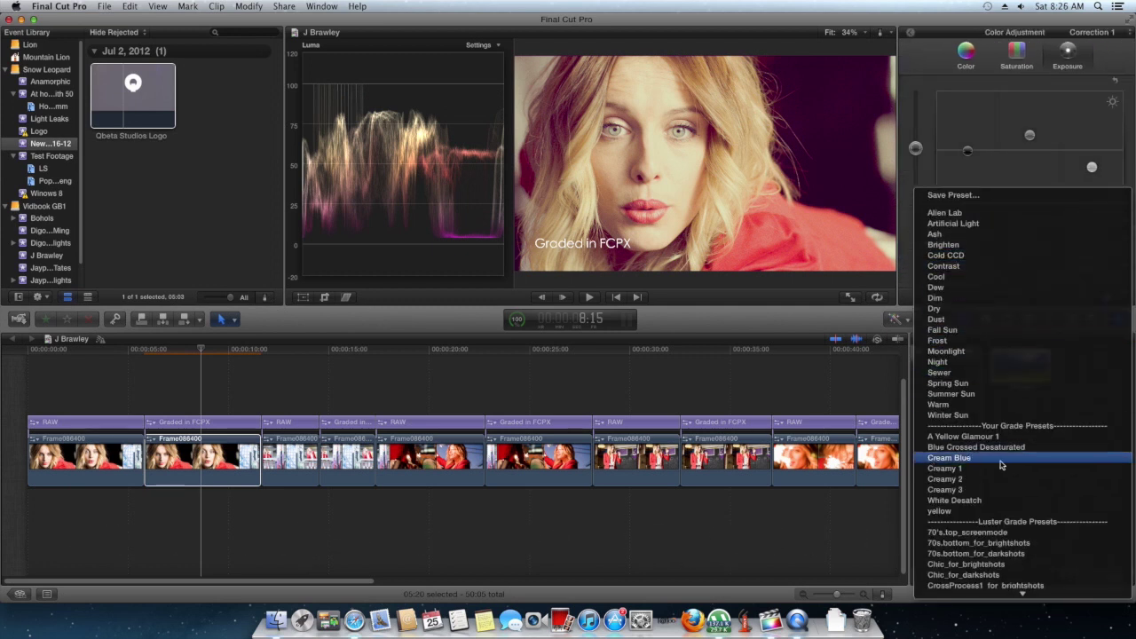
{"action": "left_click", "coordinate": [925, 174]}
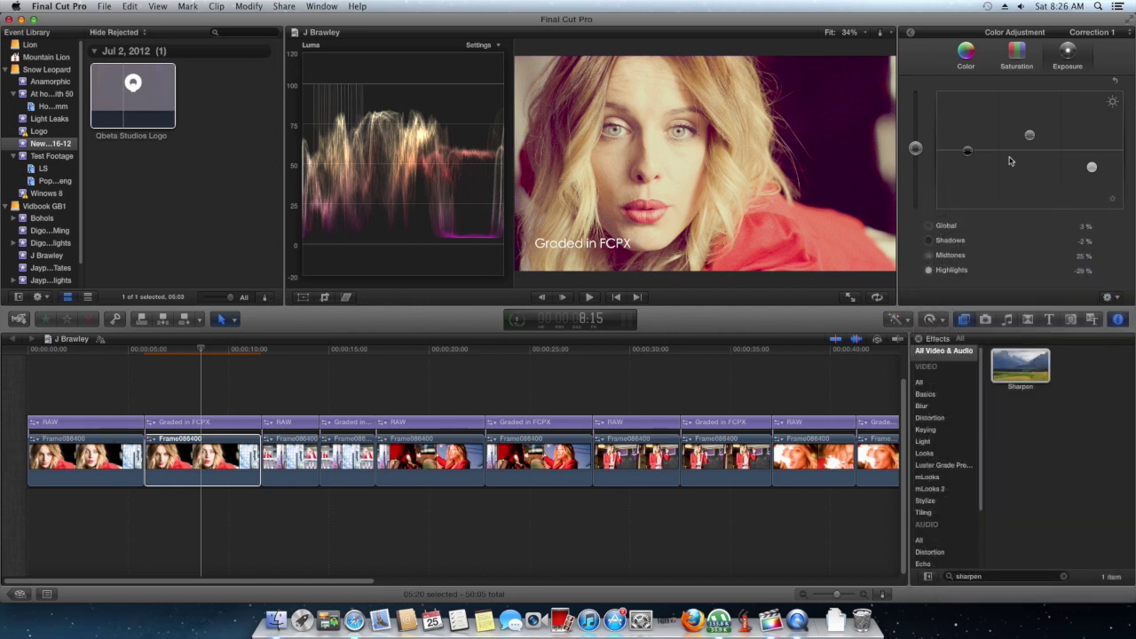
{"action": "left_click", "coordinate": [970, 155]}
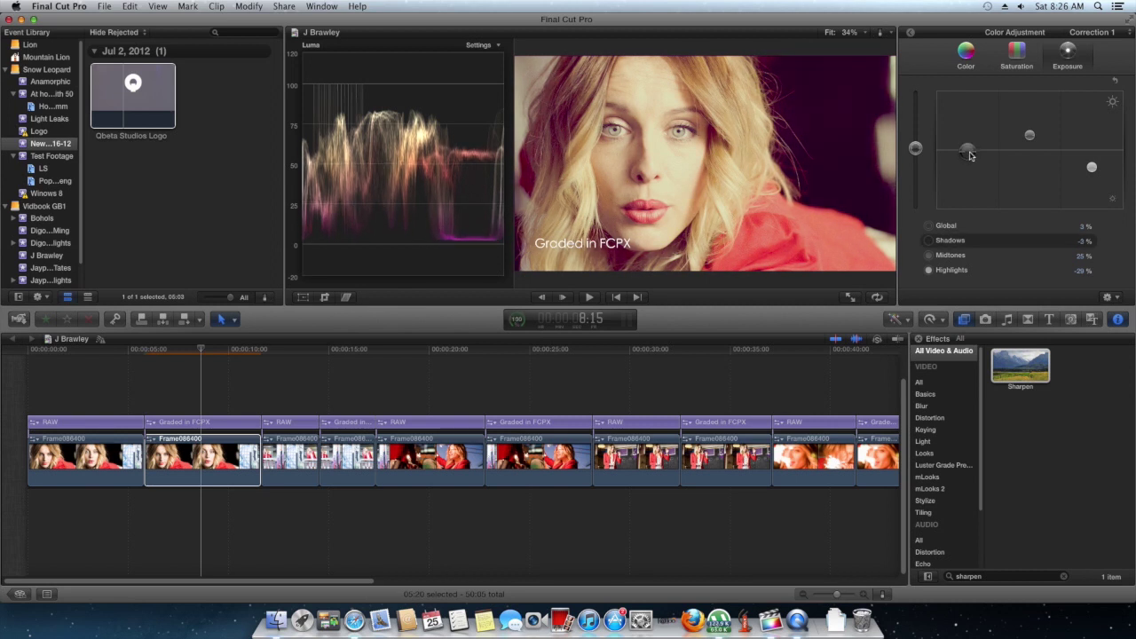
{"action": "left_click", "coordinate": [910, 33]}
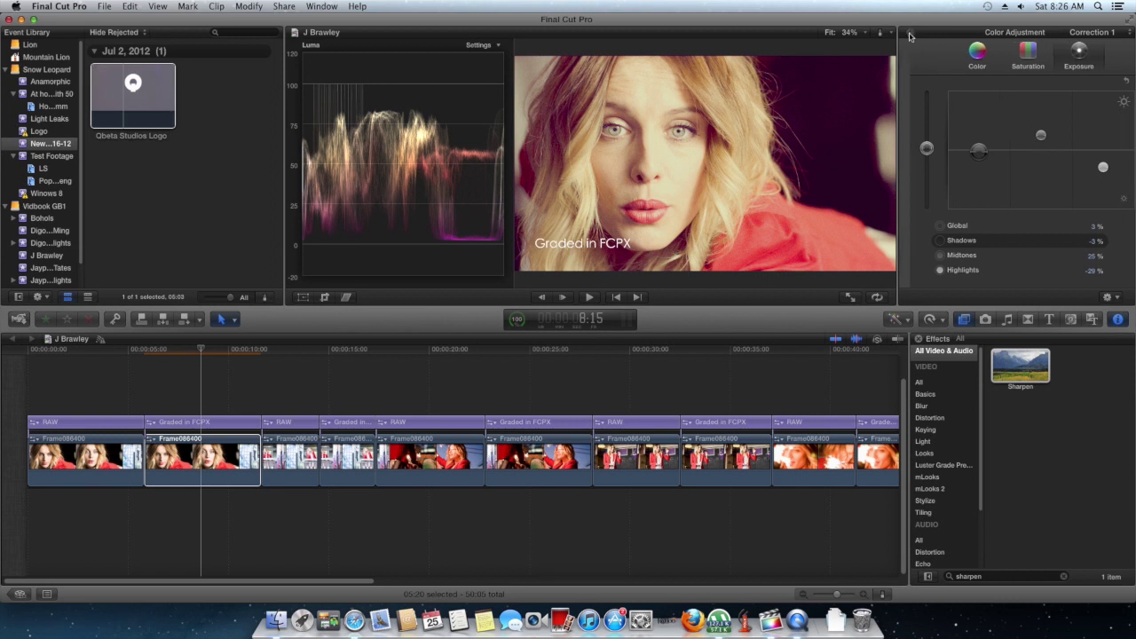
- Enable Sharpen on the graded clip, then review the effects on neighbouring graded and RAW clips
{"action": "left_click", "coordinate": [1021, 362]}
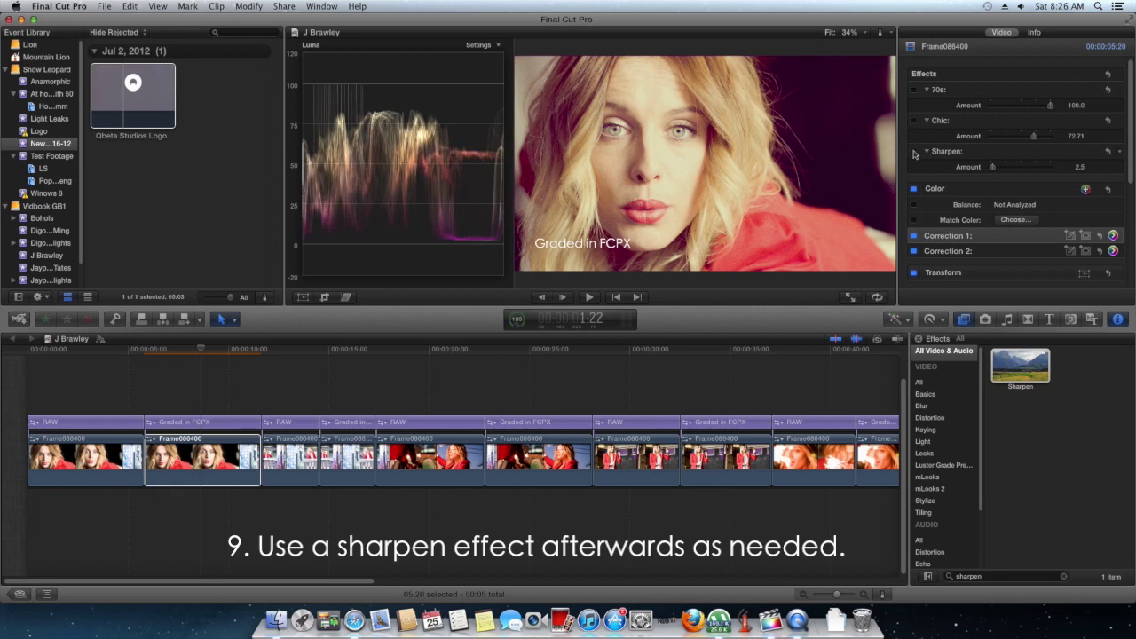
{"action": "left_click", "coordinate": [914, 151]}
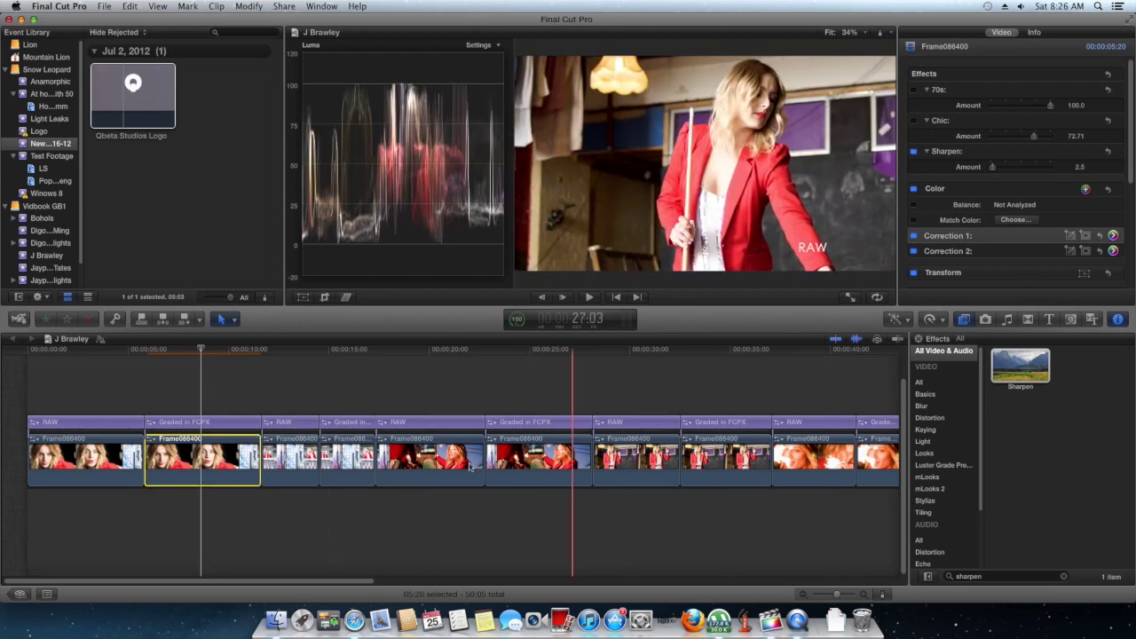
{"action": "left_click", "coordinate": [345, 465]}
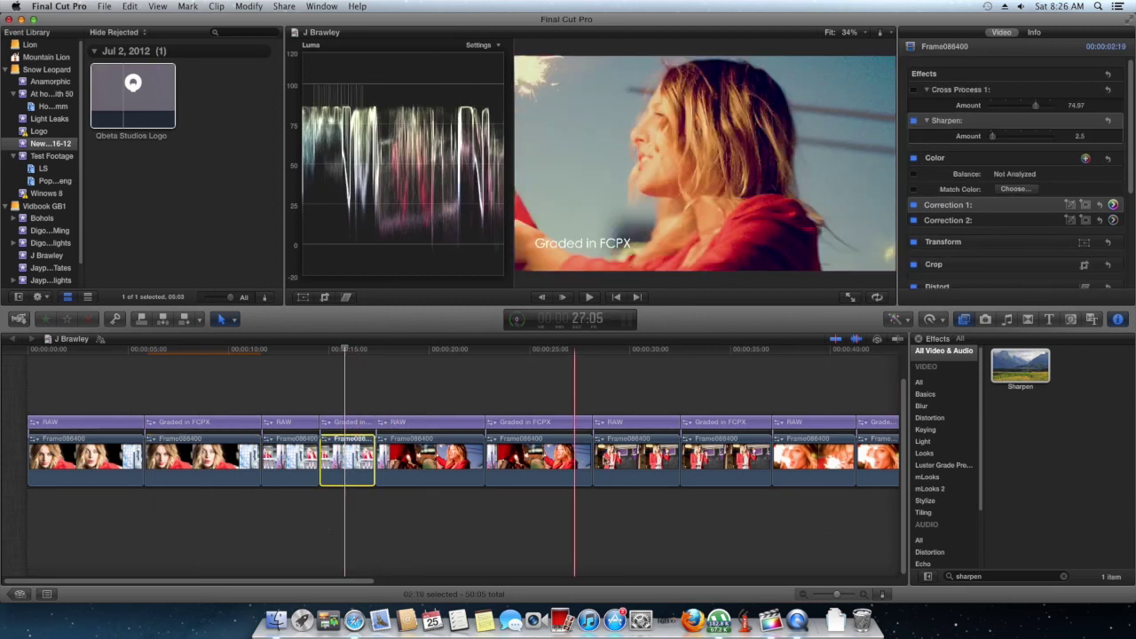
{"action": "left_click", "coordinate": [293, 462]}
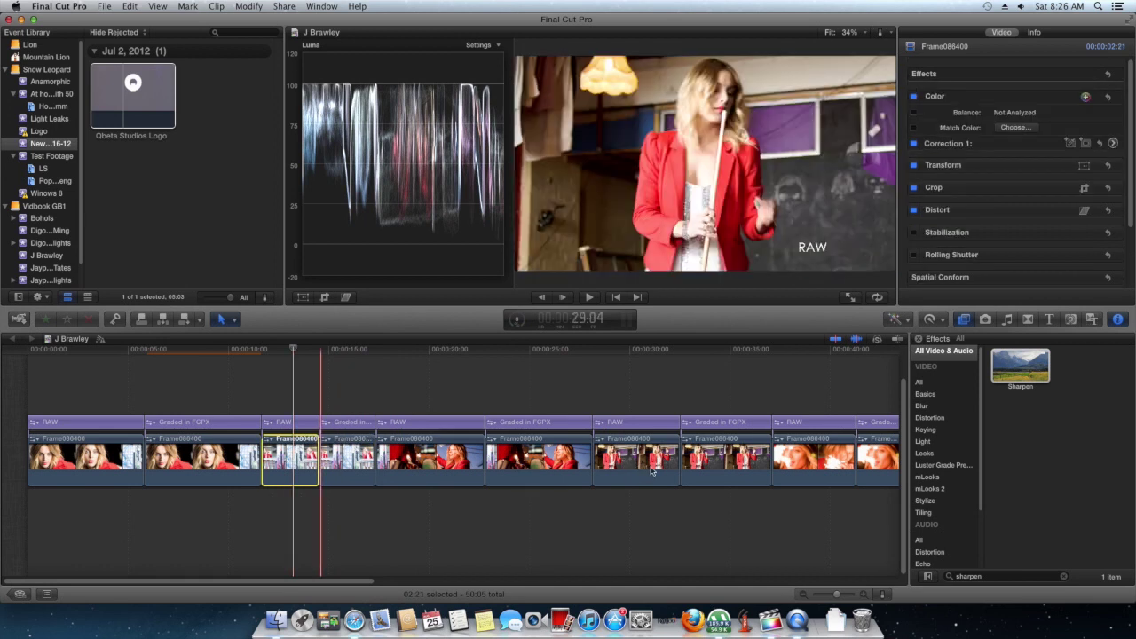
{"action": "left_click", "coordinate": [636, 463]}
{"action": "left_click", "coordinate": [733, 462]}
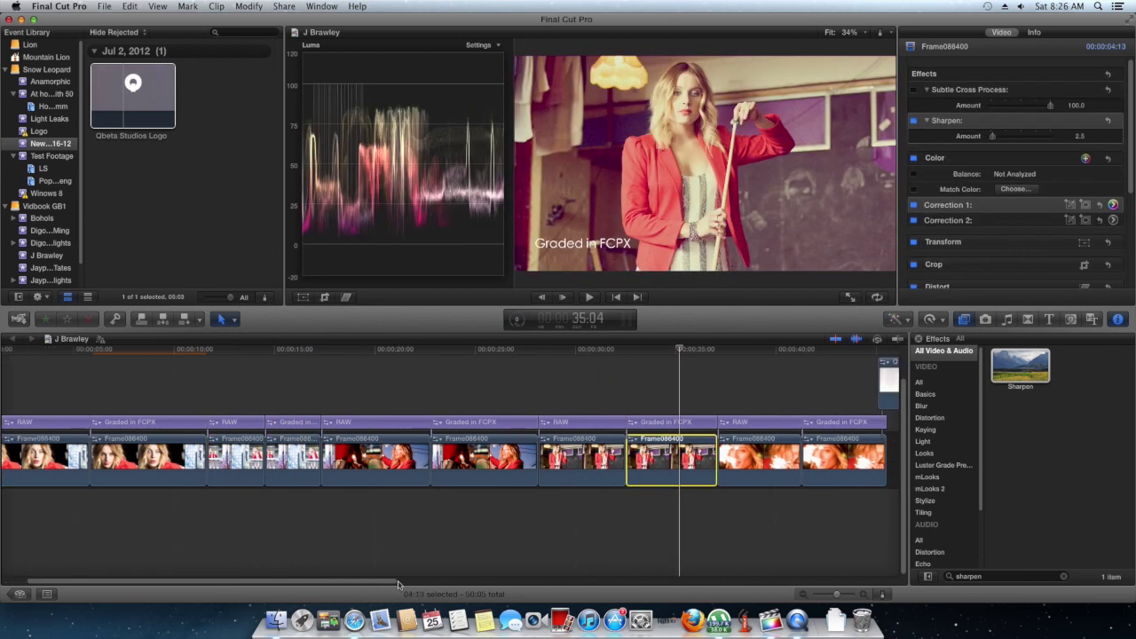
{"action": "scroll", "coordinate": [484, 471], "scroll_direction": "right", "scroll_amount": 10}
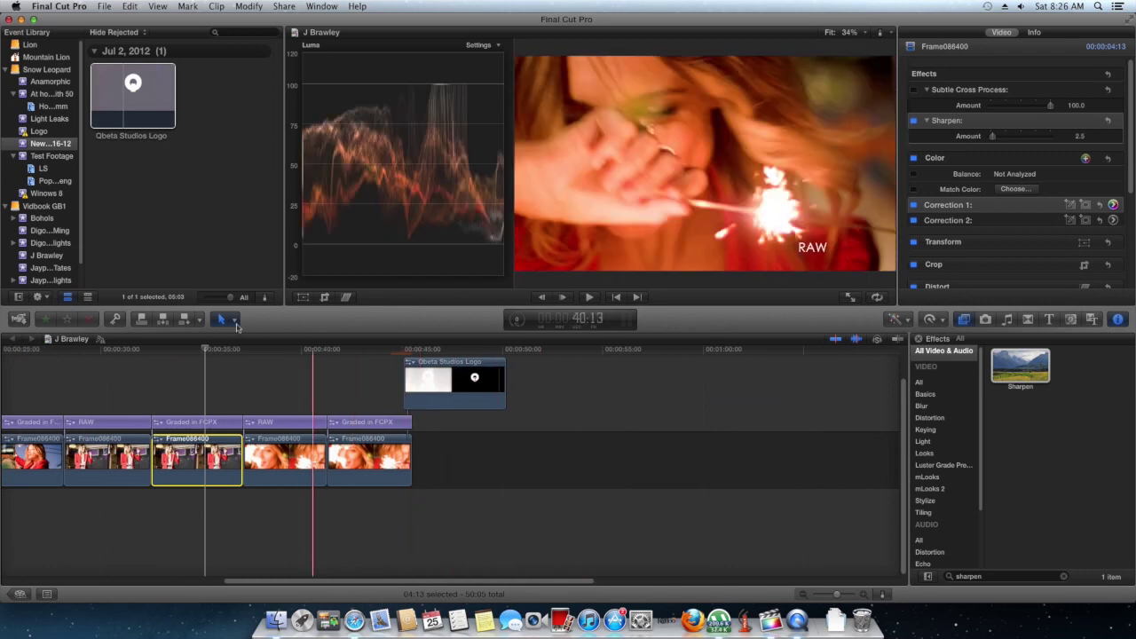